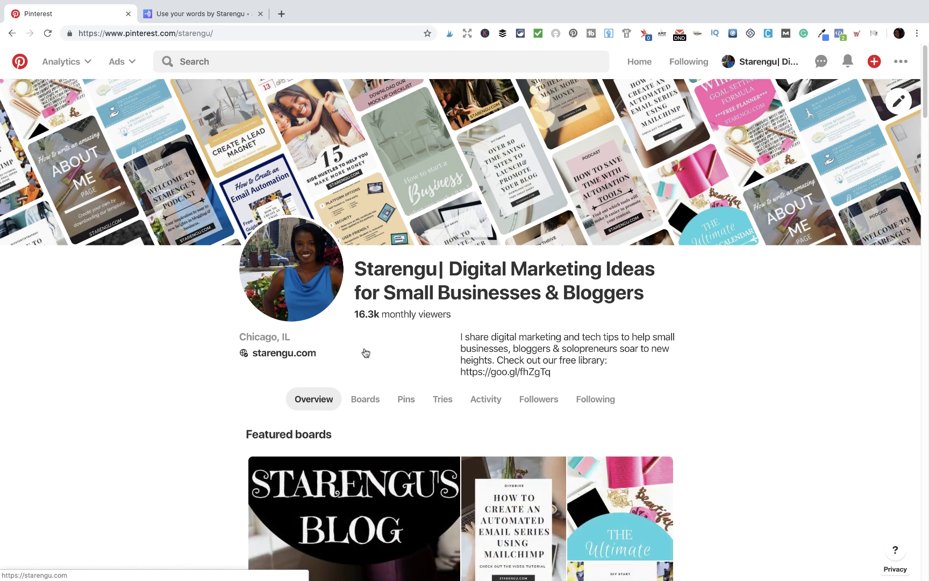
Open the featured boards settings from the profile overview, review the five selected boards, and leave without saving changes.
scroll(366, 353, "down", 3)
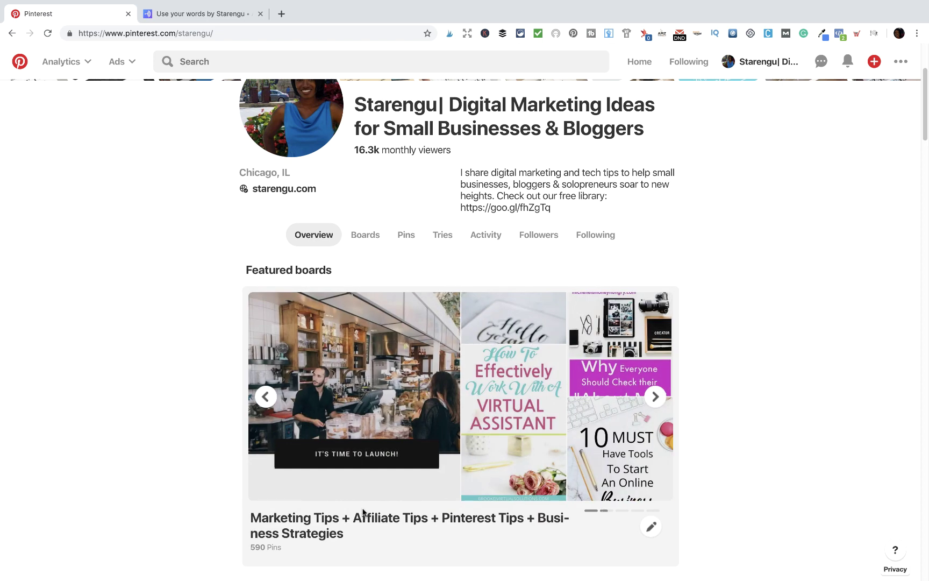
left_click(650, 527)
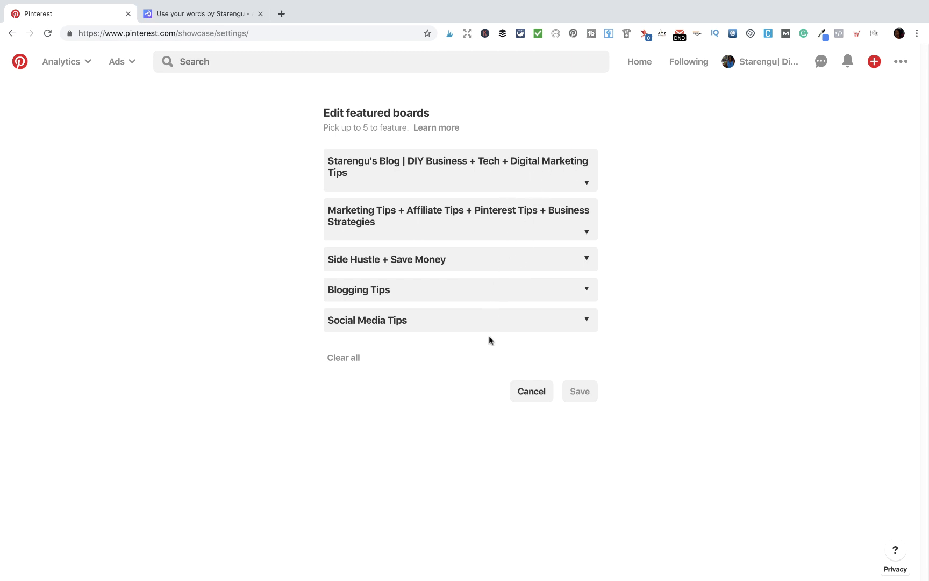
left_click(515, 396)
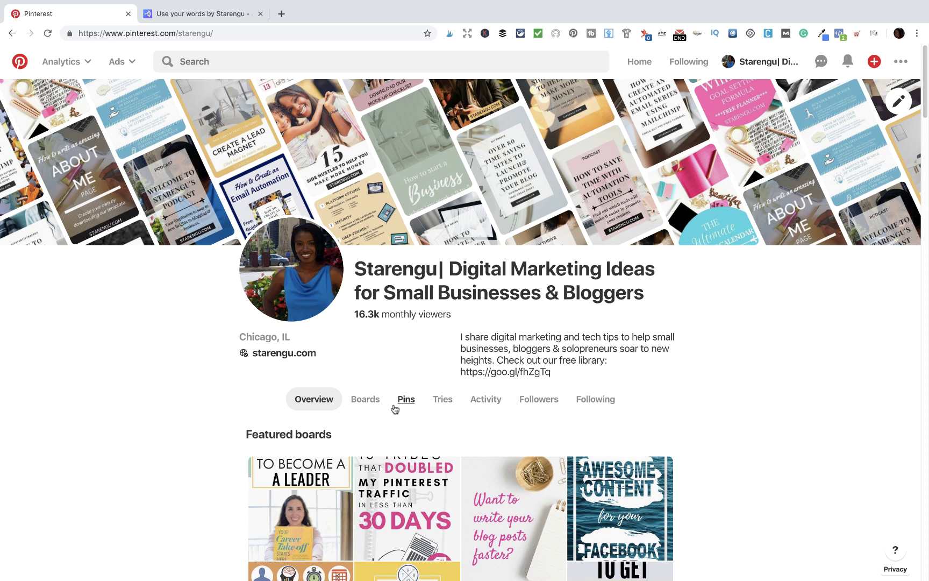
Open the Starengu's Blog board from the profile's boards and review its name, description and category settings without changing them.
left_click(368, 403)
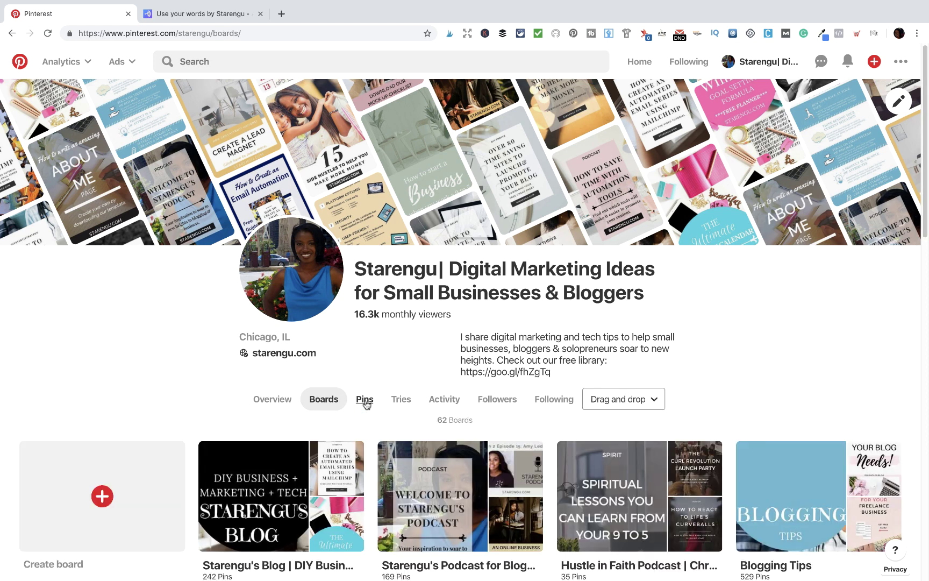
left_click(314, 466)
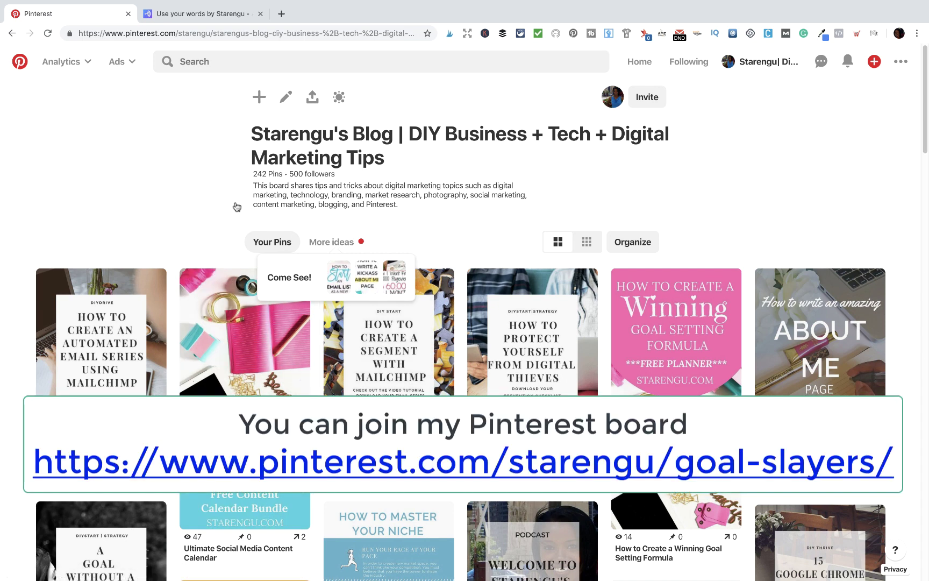
left_click(287, 99)
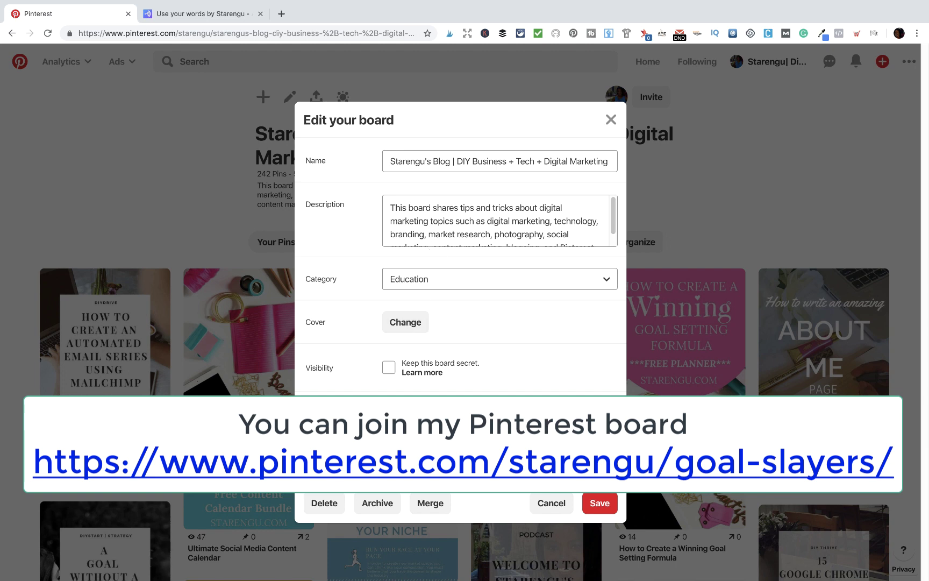
left_click(541, 509)
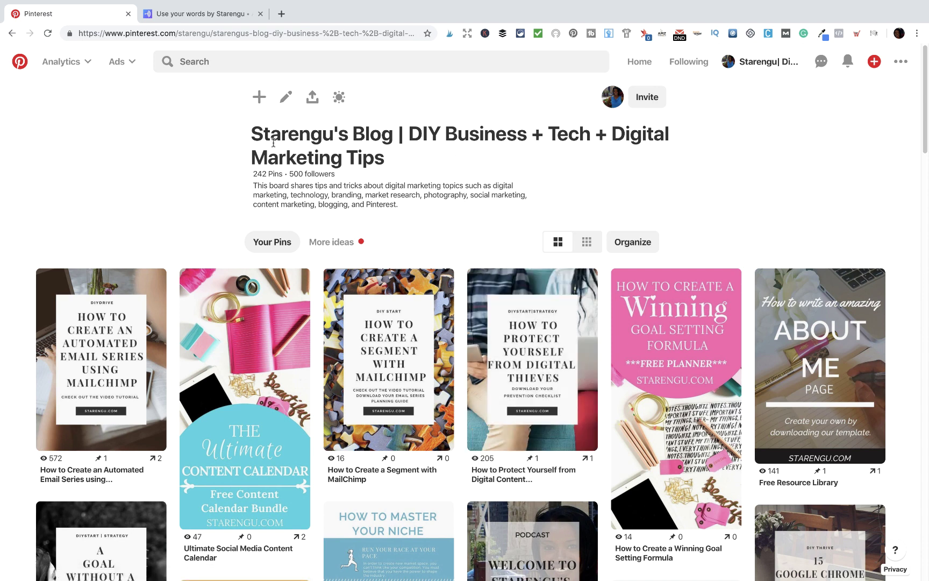
left_click(339, 97)
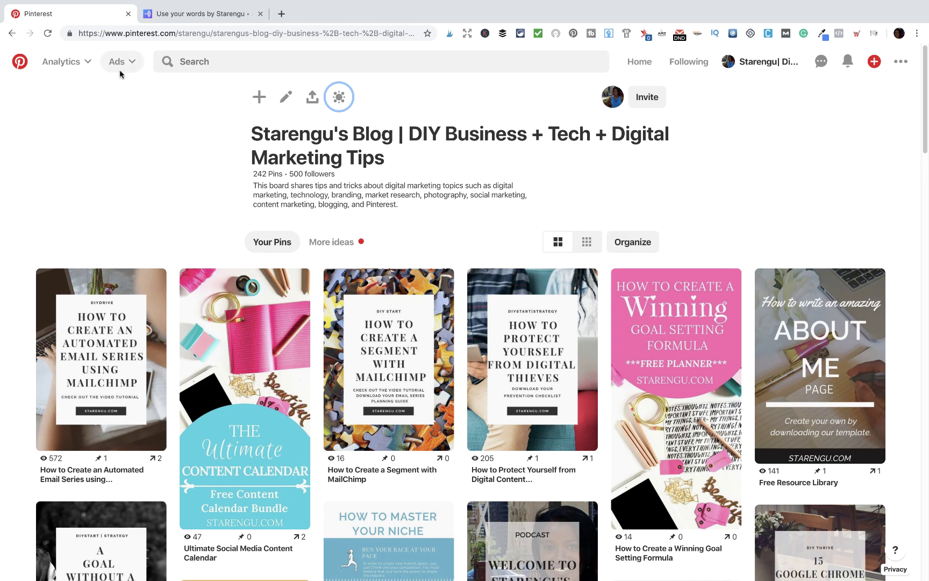
Return to the profile's boards and examine the board covers and names, from the personal topic boards to the group boards.
left_click(12, 33)
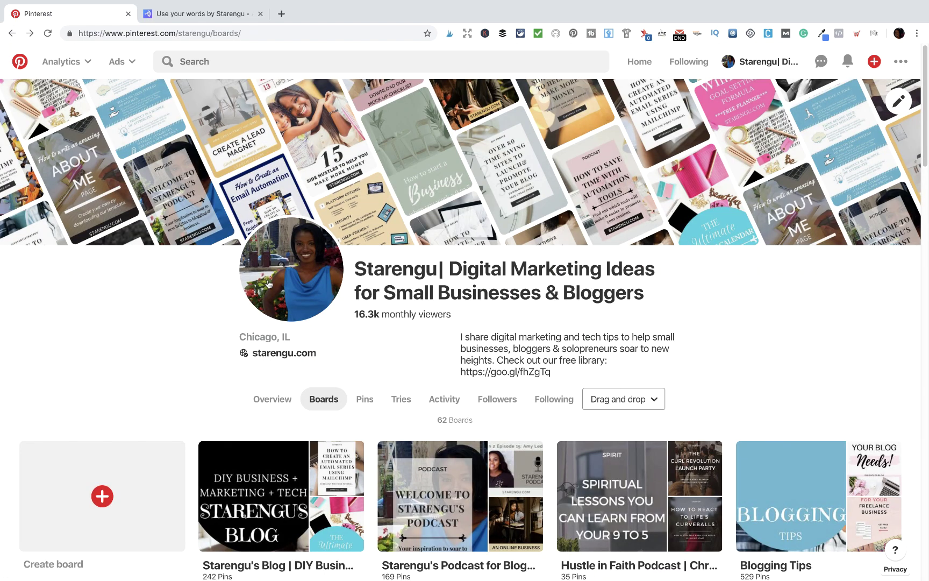
scroll(401, 550, "down", 4)
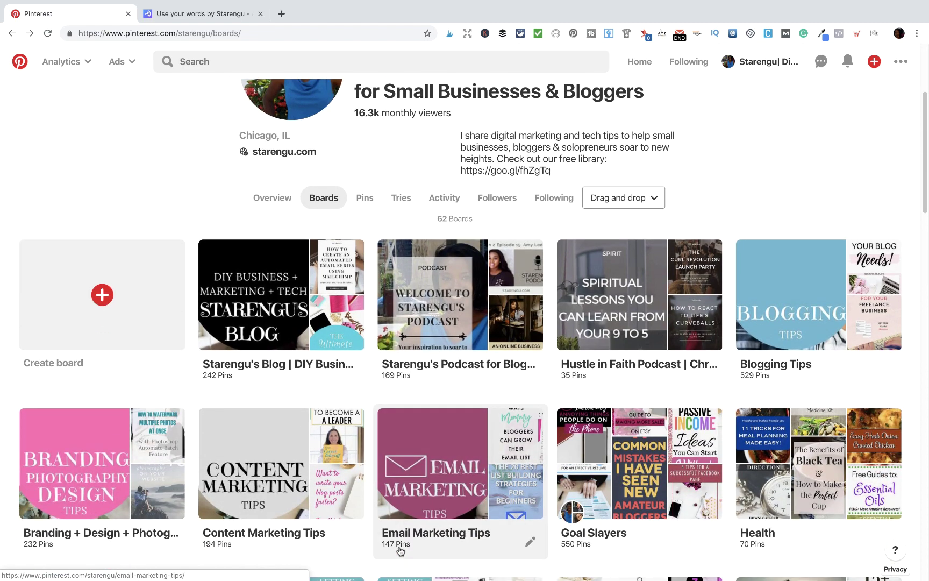
scroll(401, 551, "up", 1)
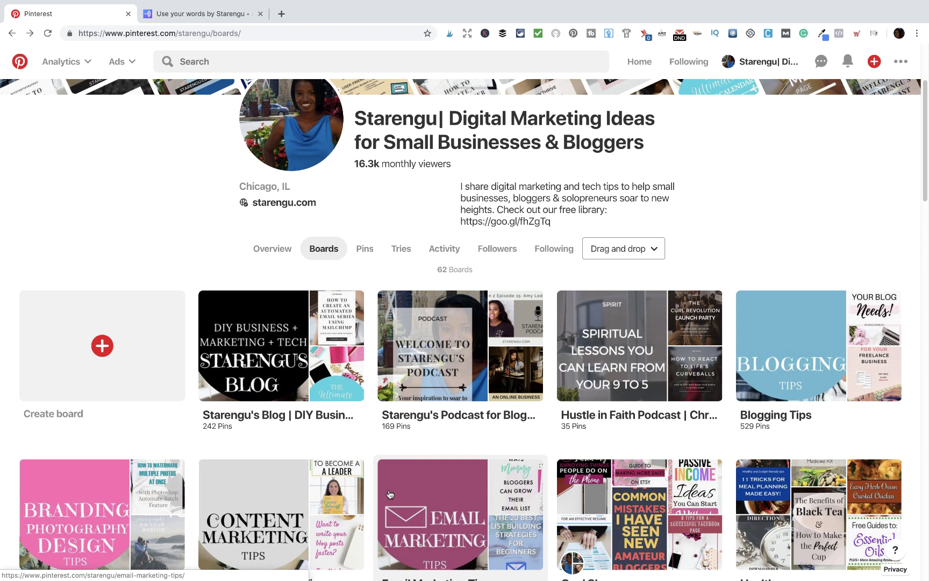
scroll(391, 494, "up", 3)
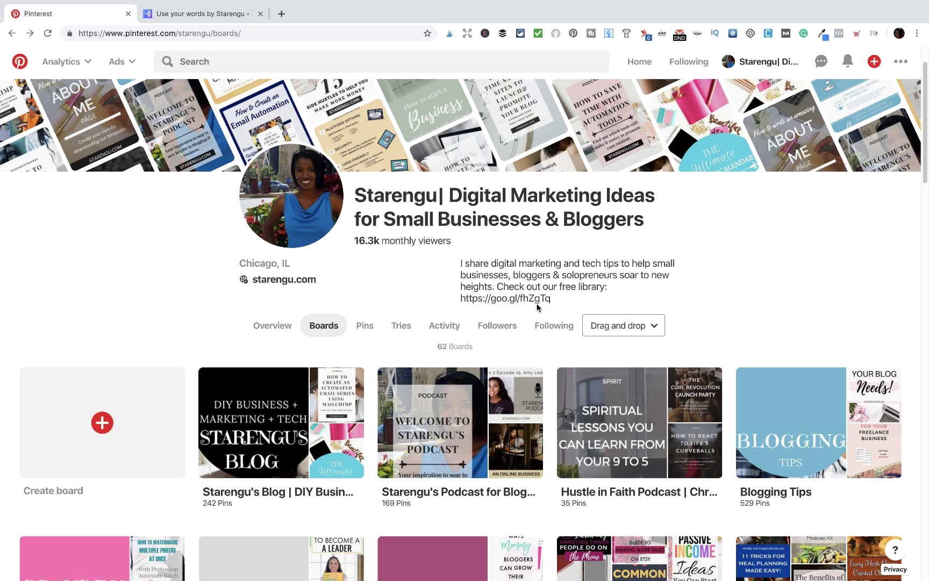
scroll(537, 307, "down", 6)
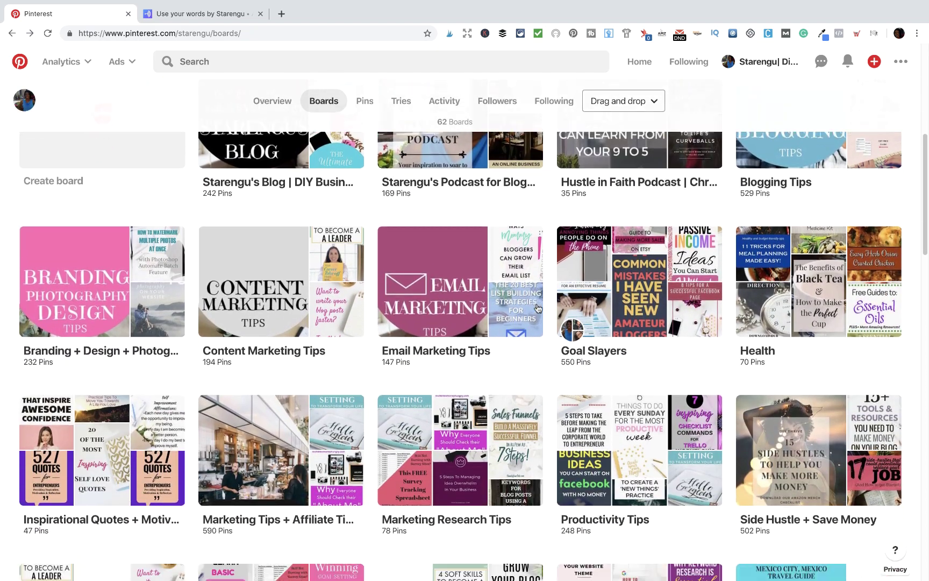
scroll(537, 307, "up", 4)
scroll(537, 307, "down", 10)
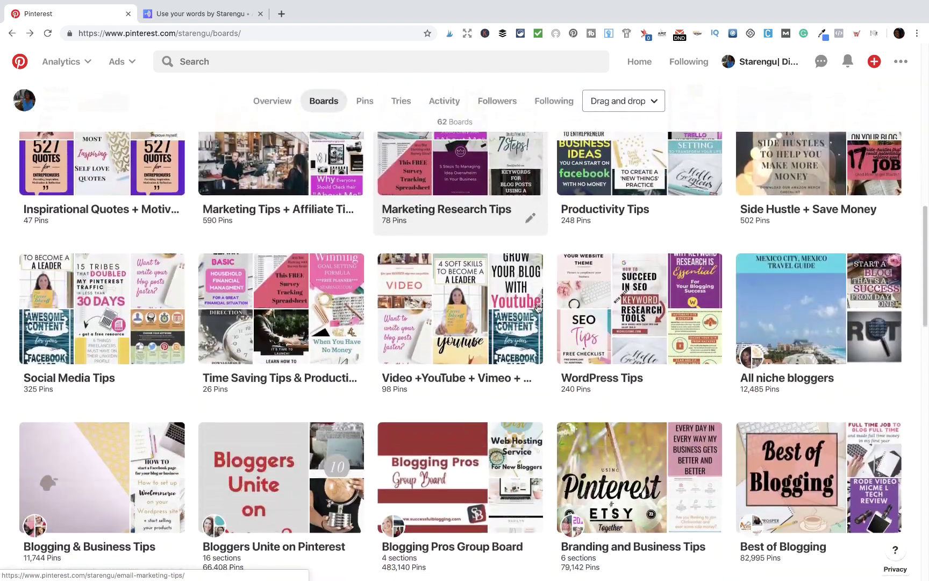
scroll(537, 309, "up", 7)
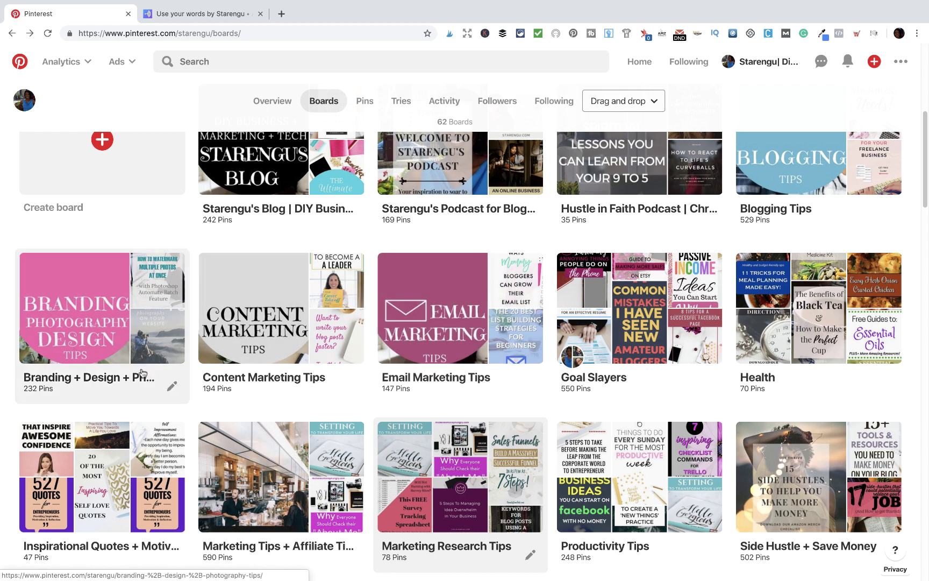
scroll(175, 444, "down", 3)
scroll(175, 444, "down", 8)
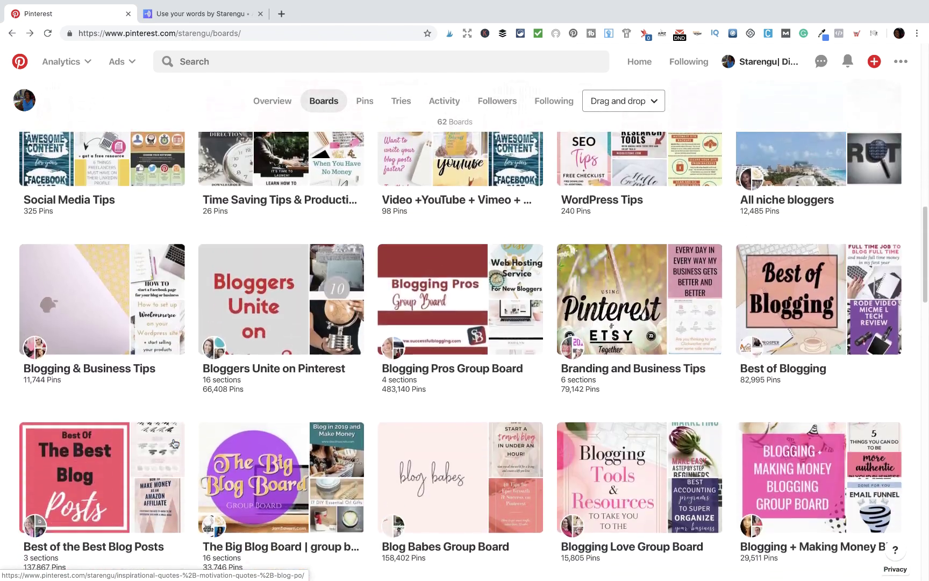
scroll(174, 444, "up", 1)
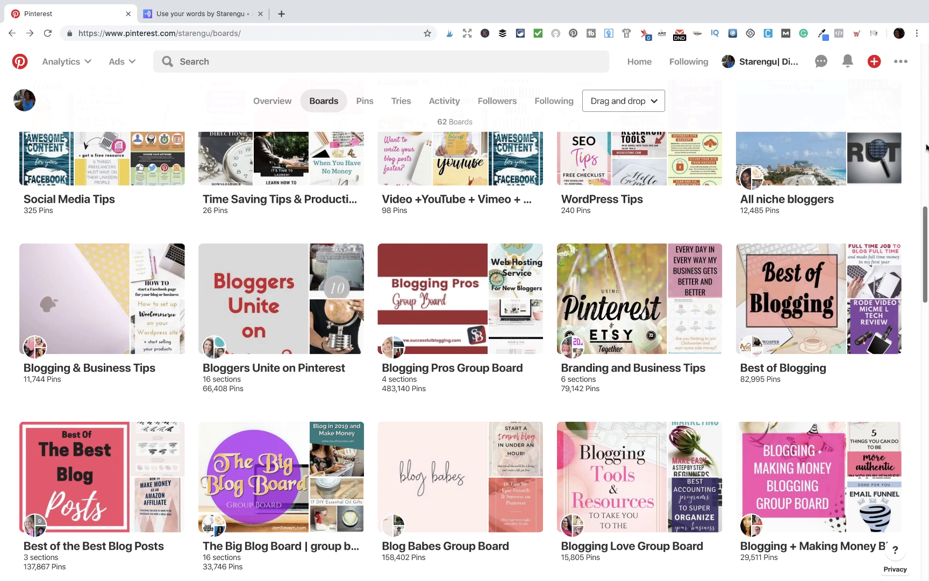
scroll(926, 146, "up", 10)
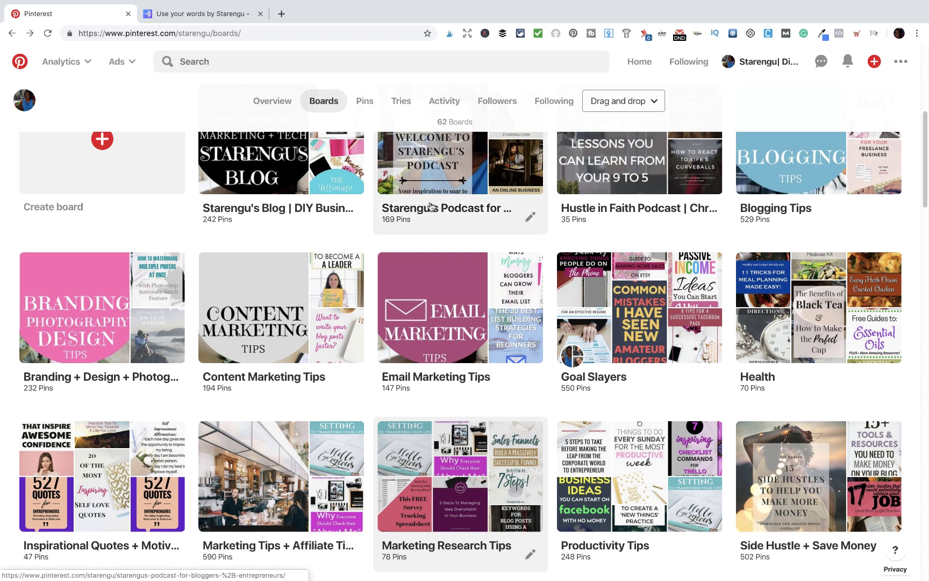
Show the profile's pins and open the "3 Easy Steps to Start Your Podcast" pin.
scroll(328, 399, "down", 1)
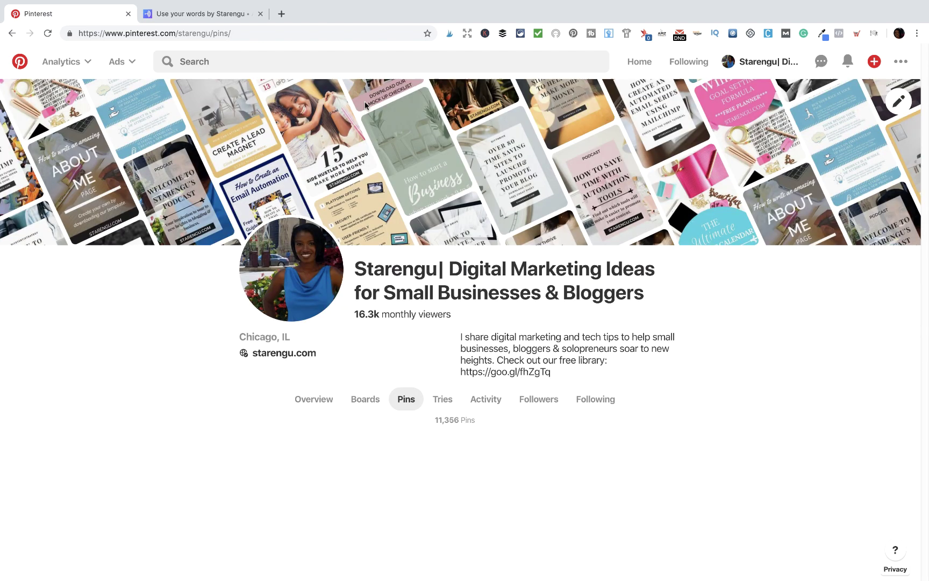
scroll(349, 349, "down", 5)
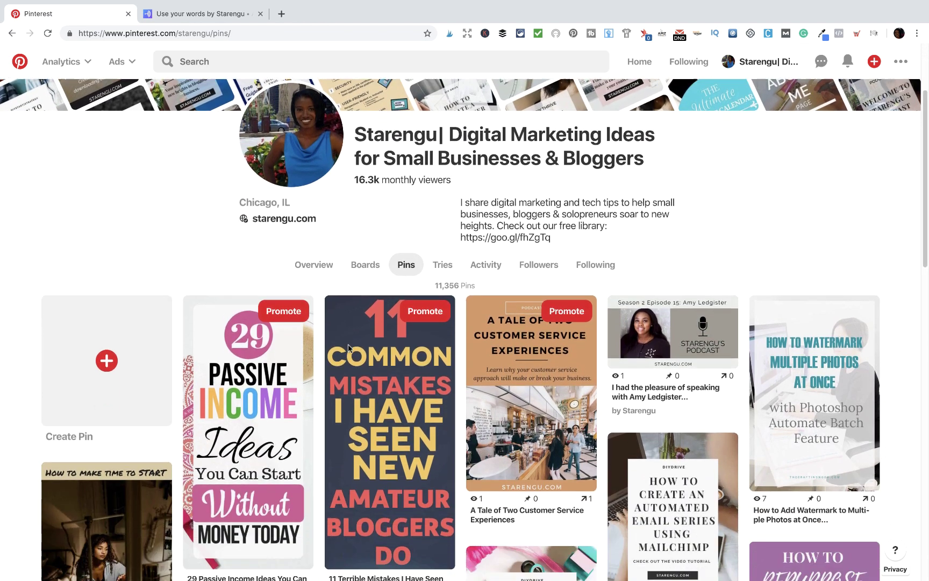
scroll(348, 344, "down", 5)
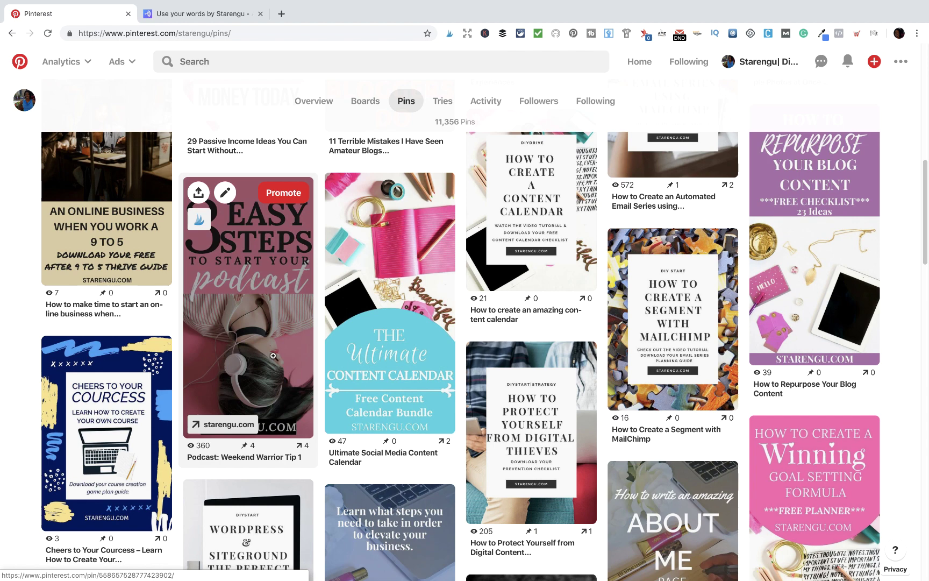
left_click(257, 313)
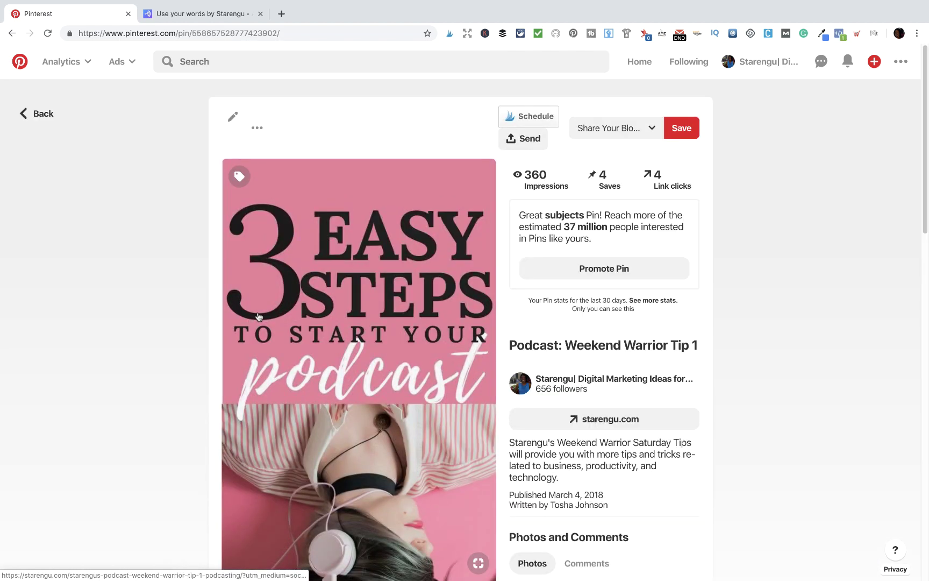
Examine the podcast pin's image design, website branding, statistics, title and link details.
scroll(259, 317, "down", 4)
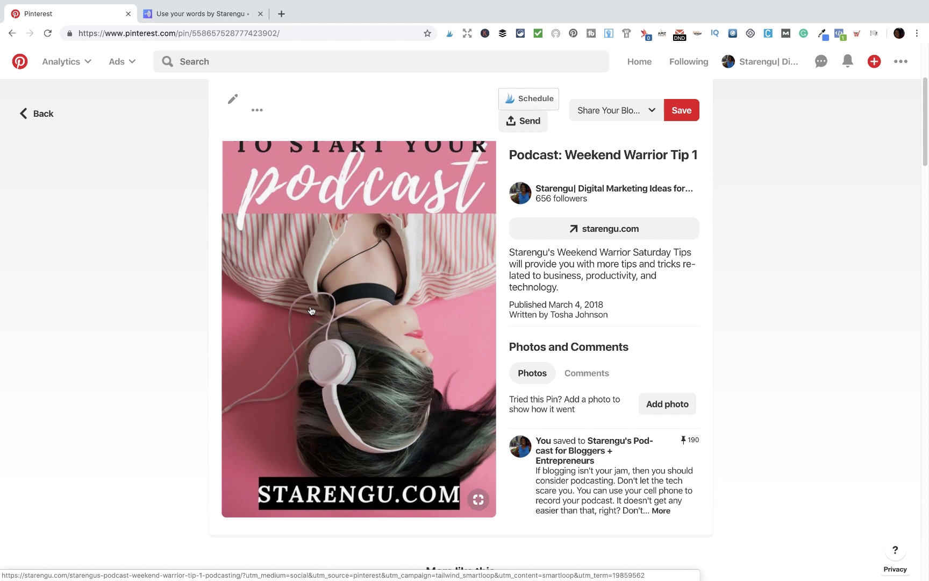
scroll(311, 311, "up", 4)
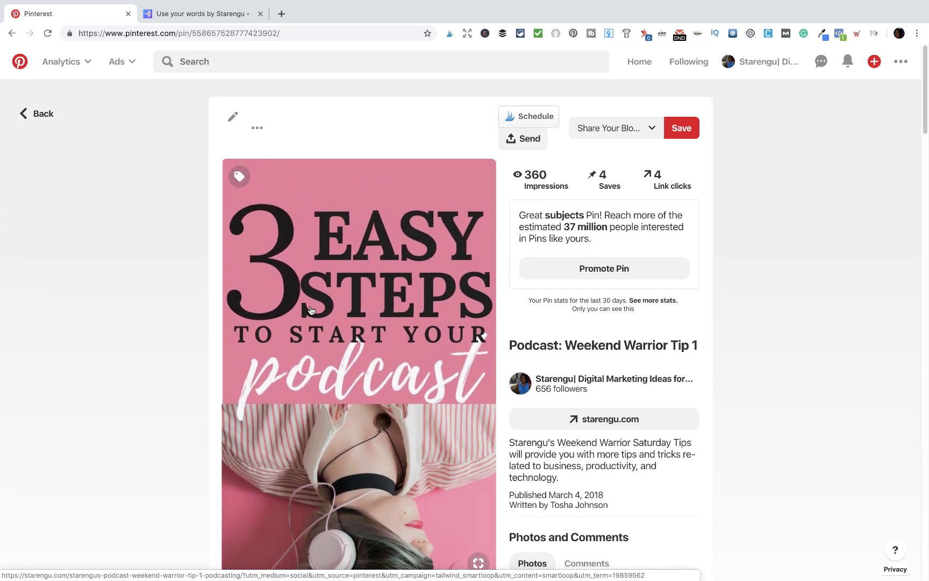
scroll(311, 310, "down", 3)
scroll(311, 310, "up", 3)
scroll(312, 275, "down", 2)
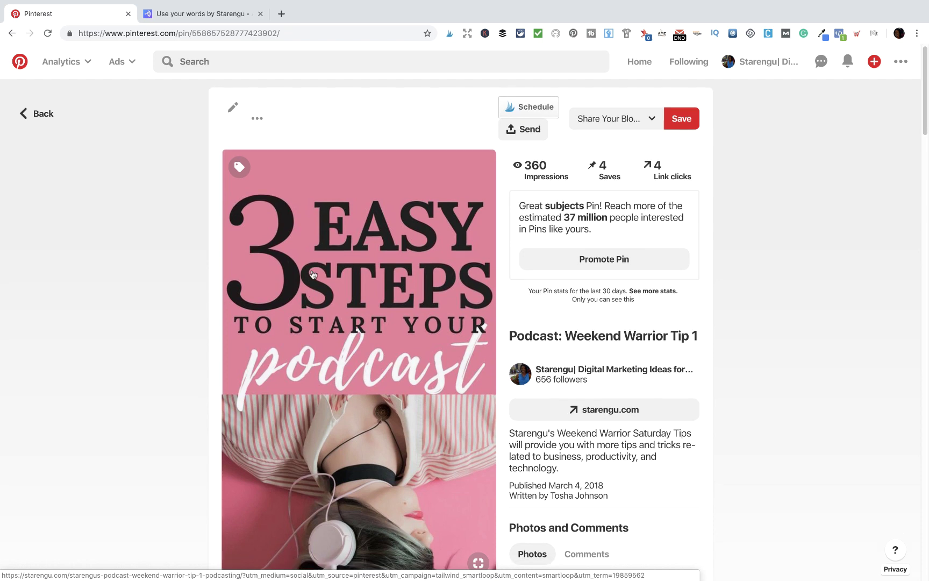
scroll(312, 276, "down", 1)
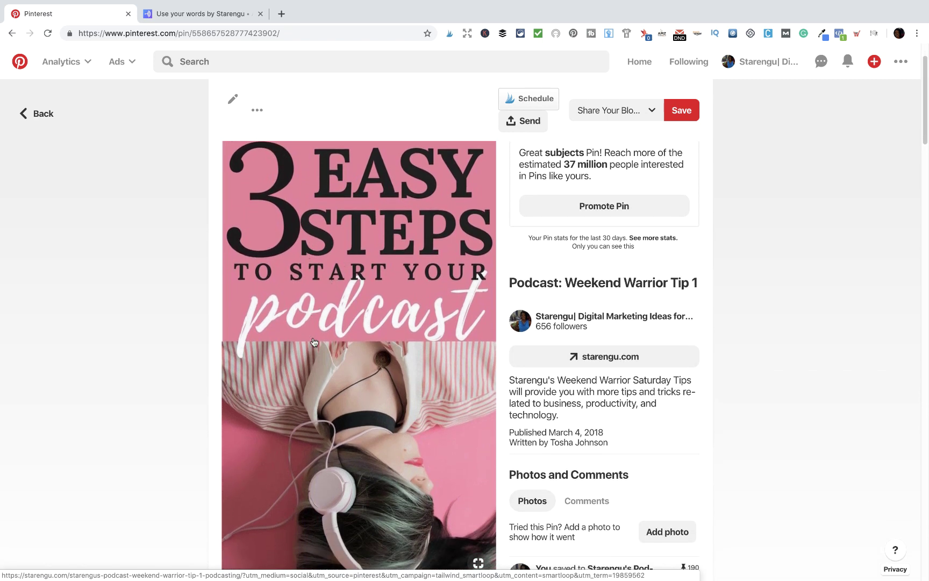
scroll(314, 340, "up", 2)
scroll(296, 375, "up", 1)
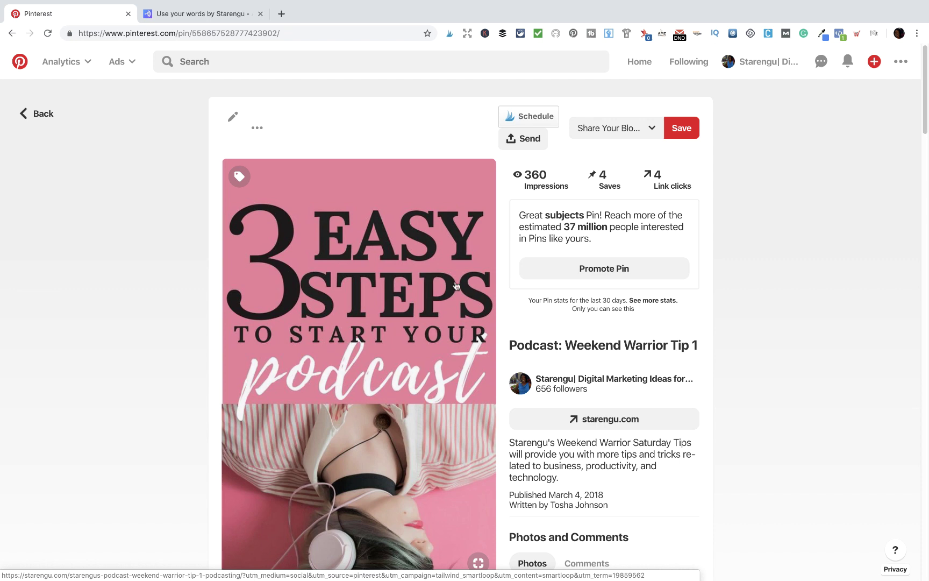
scroll(527, 237, "down", 2)
scroll(527, 237, "down", 1)
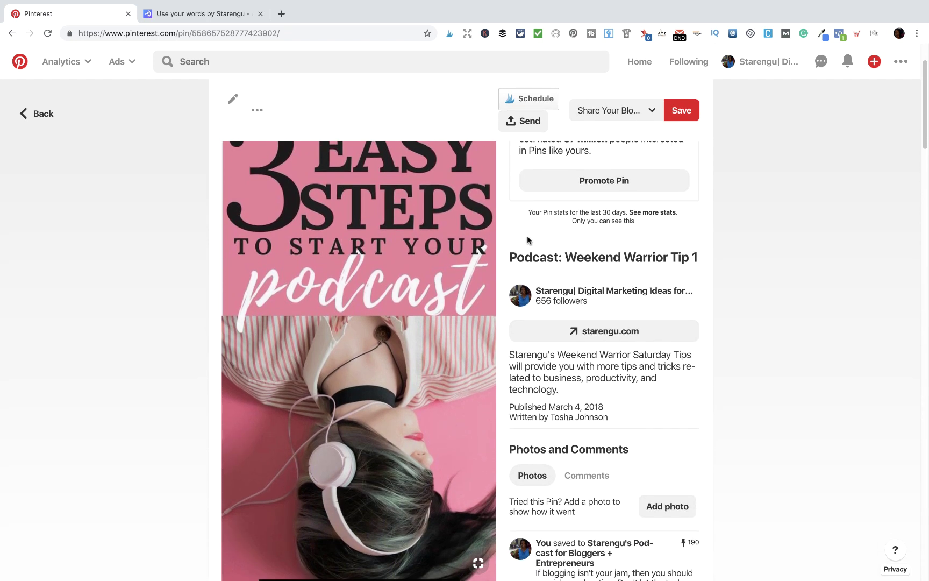
Expand the full description saved with the podcast pin and review it alongside the pin's title and link details.
scroll(519, 270, "down", 3)
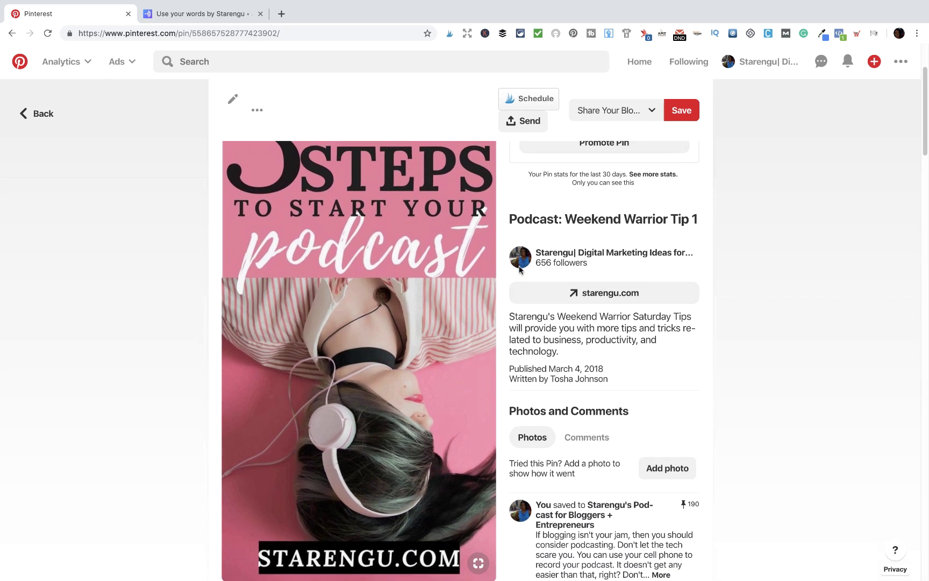
scroll(520, 269, "down", 1)
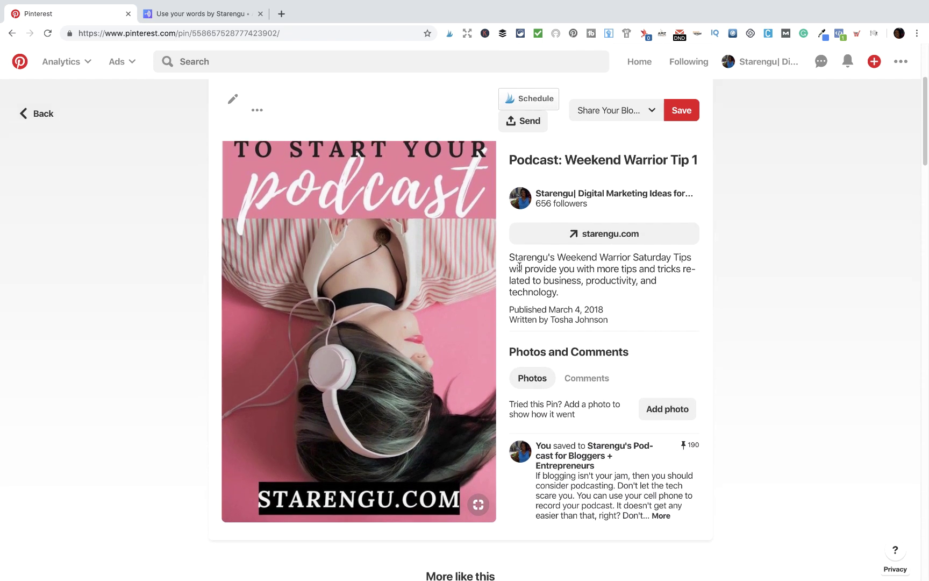
scroll(525, 306, "down", 8)
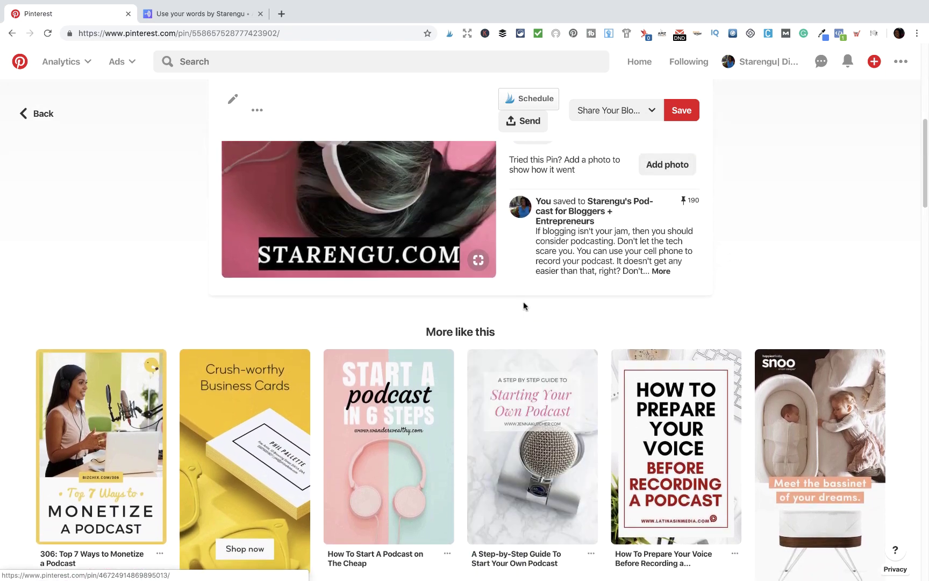
left_click(660, 284)
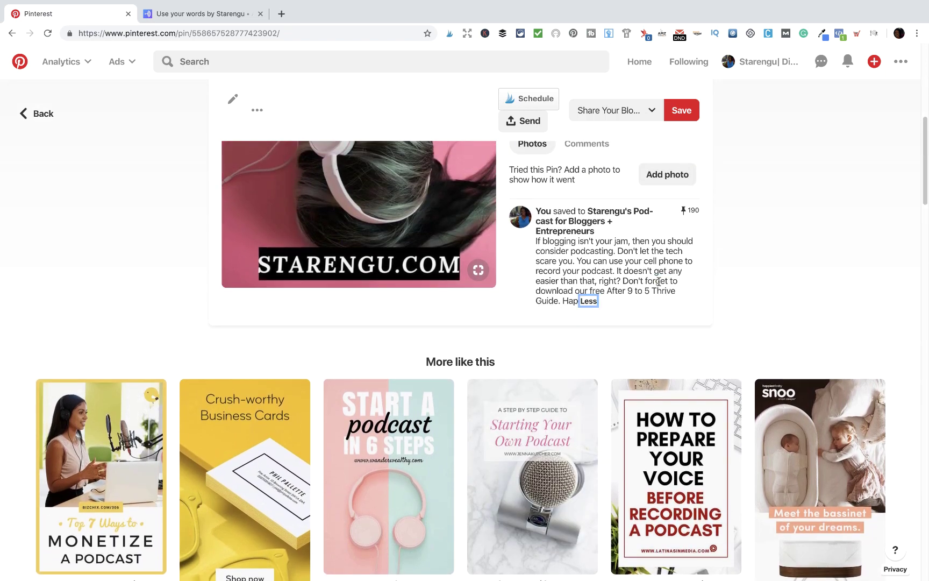
scroll(658, 281, "up", 5)
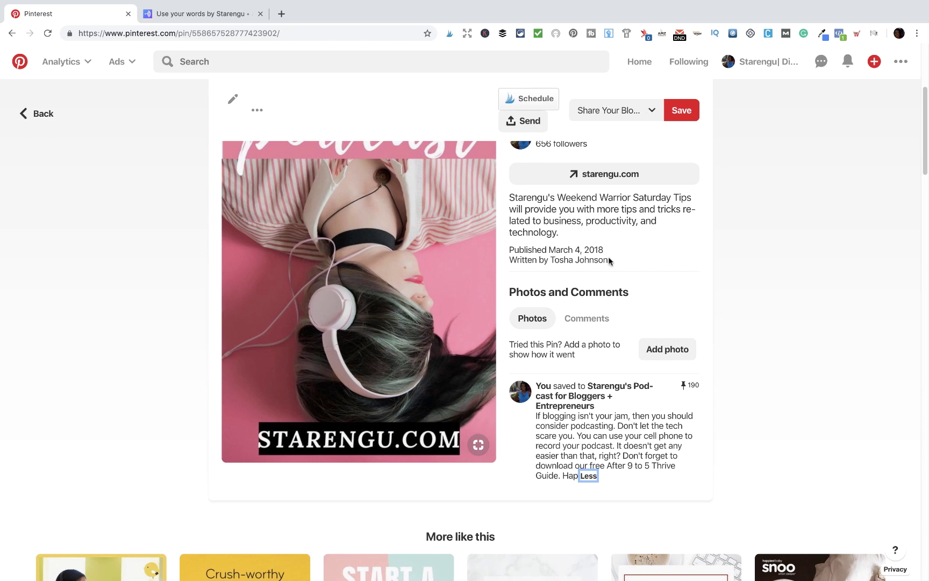
scroll(609, 262, "up", 4)
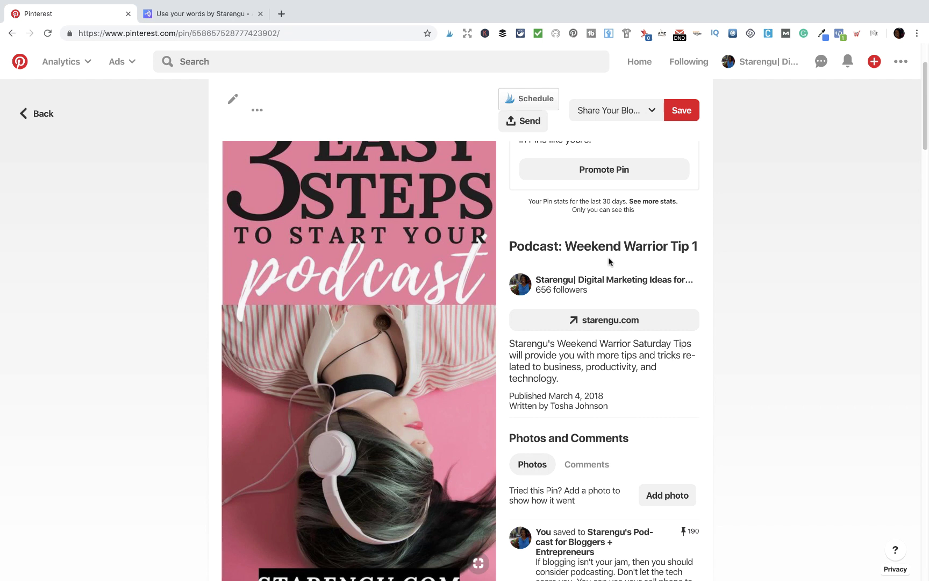
scroll(597, 272, "up", 3)
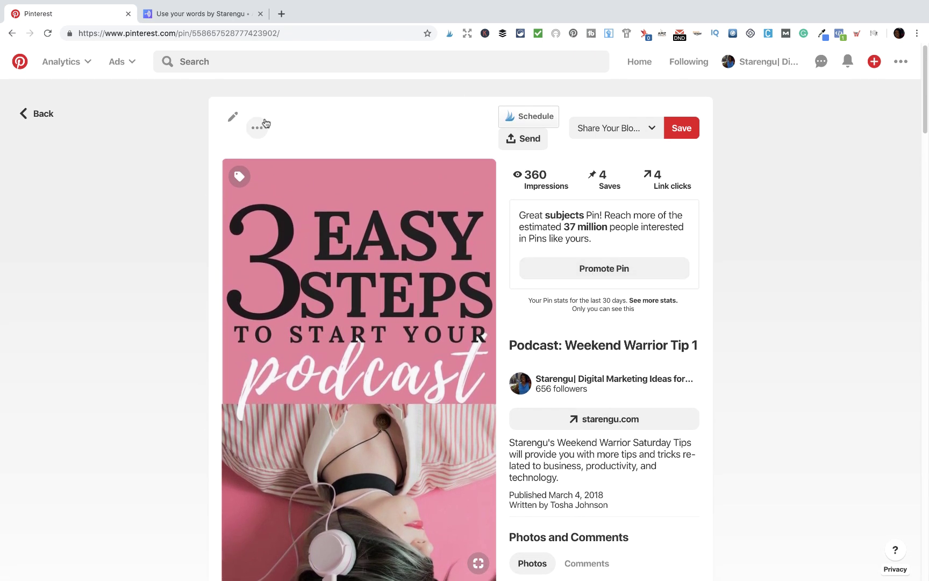
Return to the profile's pins and start creating a new pin.
left_click(36, 114)
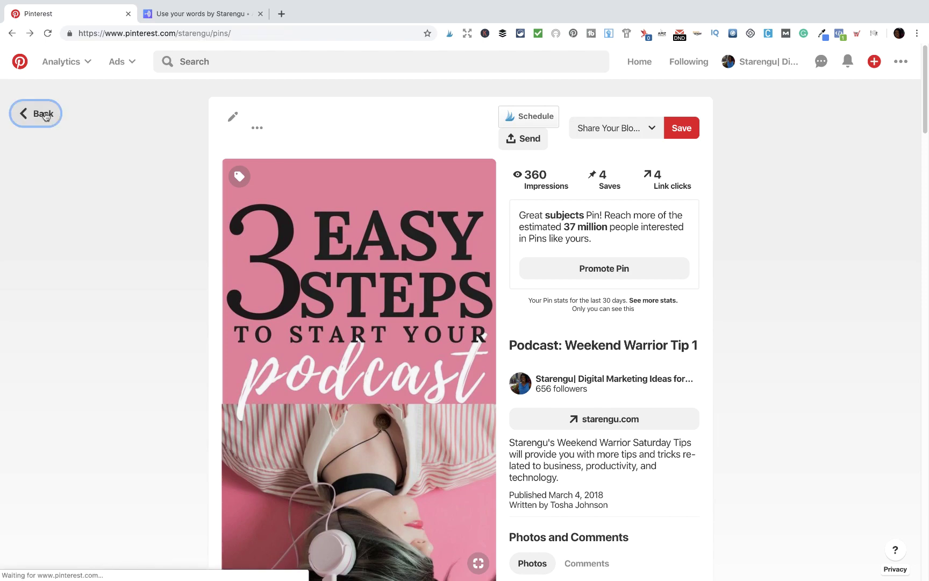
scroll(303, 253, "up", 10)
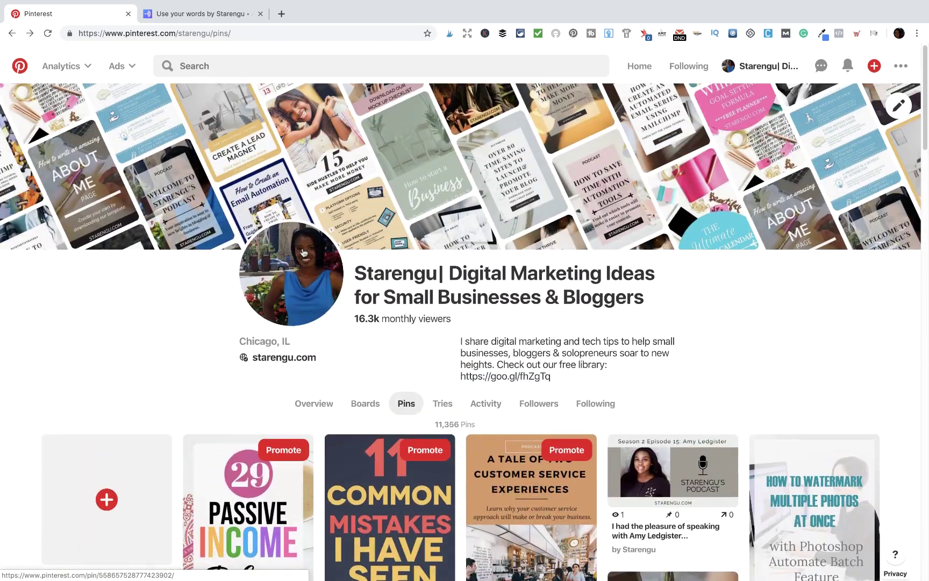
scroll(178, 290, "down", 3)
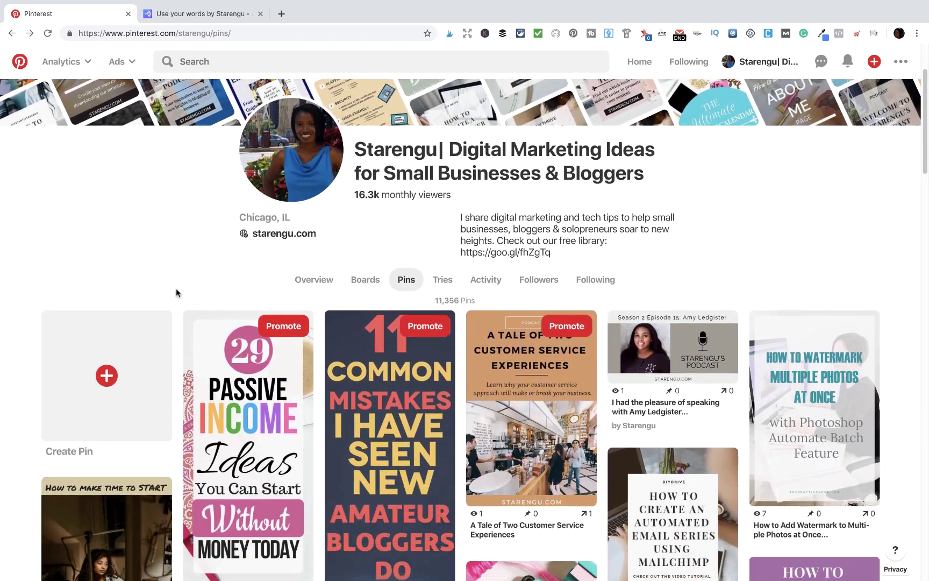
left_click(107, 376)
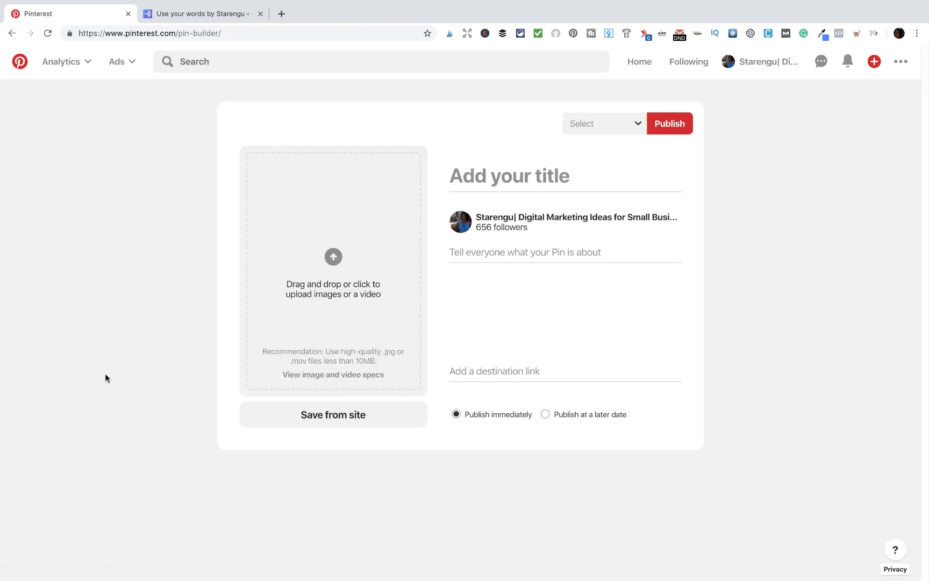
Upload the image Use Your Words.jpg from the Desktop folder to the new pin.
left_click(338, 260)
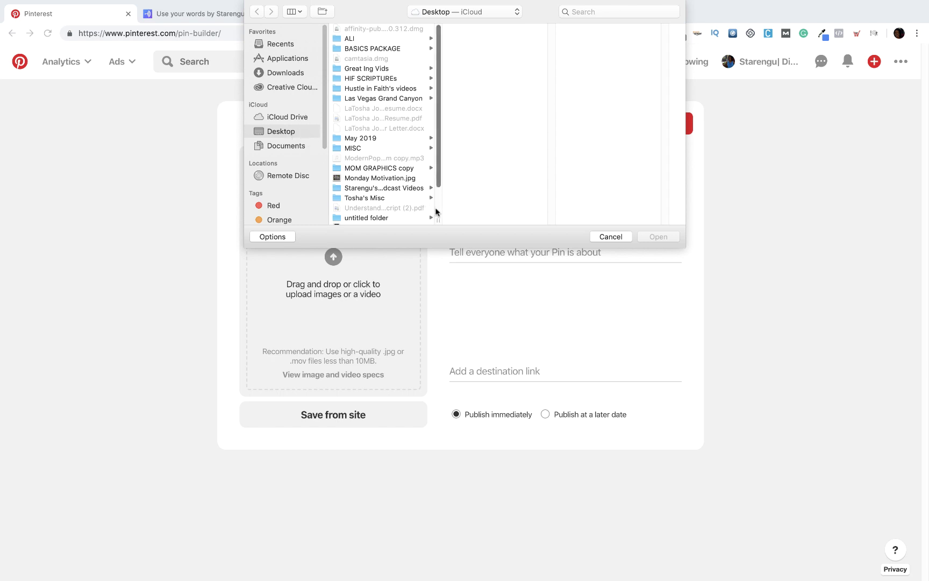
scroll(439, 210, "down", 3)
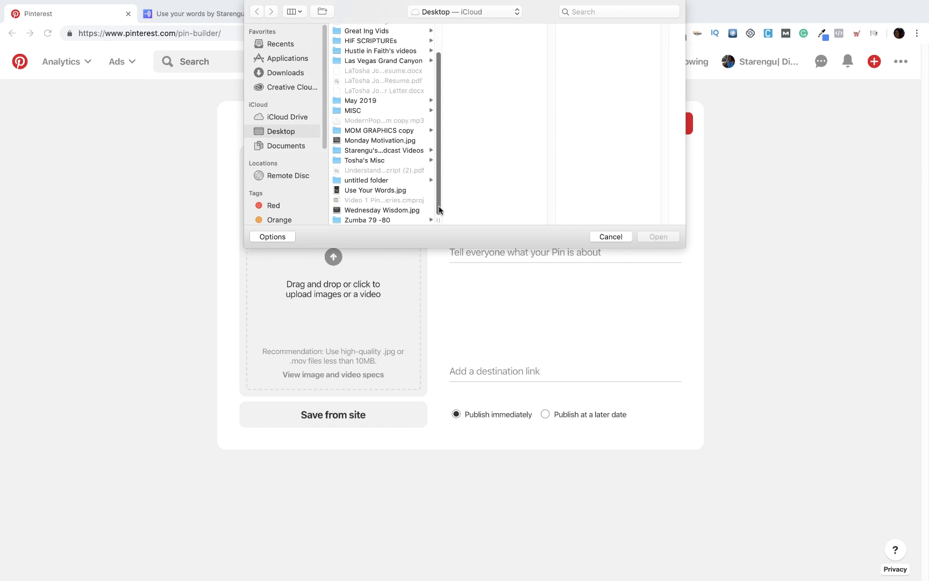
left_click(411, 190)
left_click(658, 237)
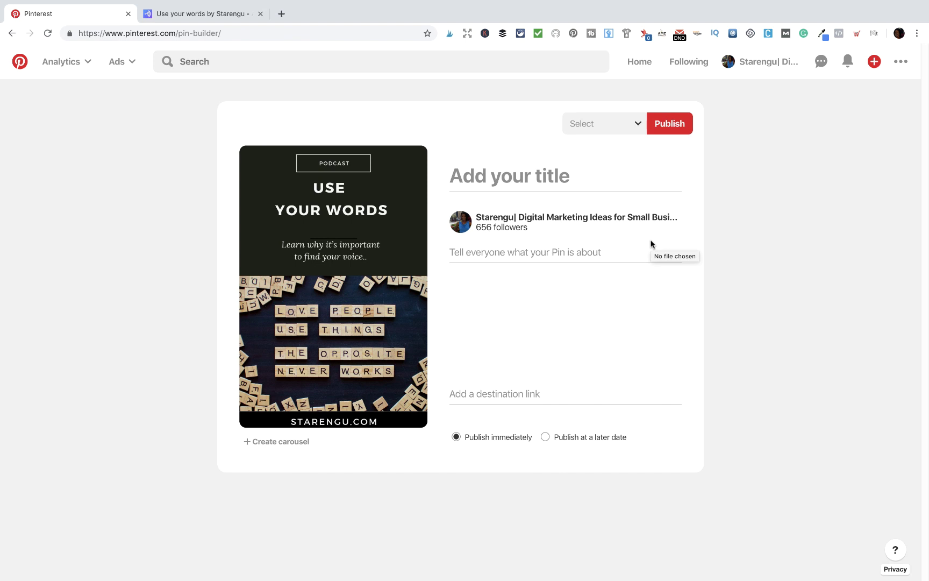
Give the new pin the title "Use Your Words".
left_click(547, 177)
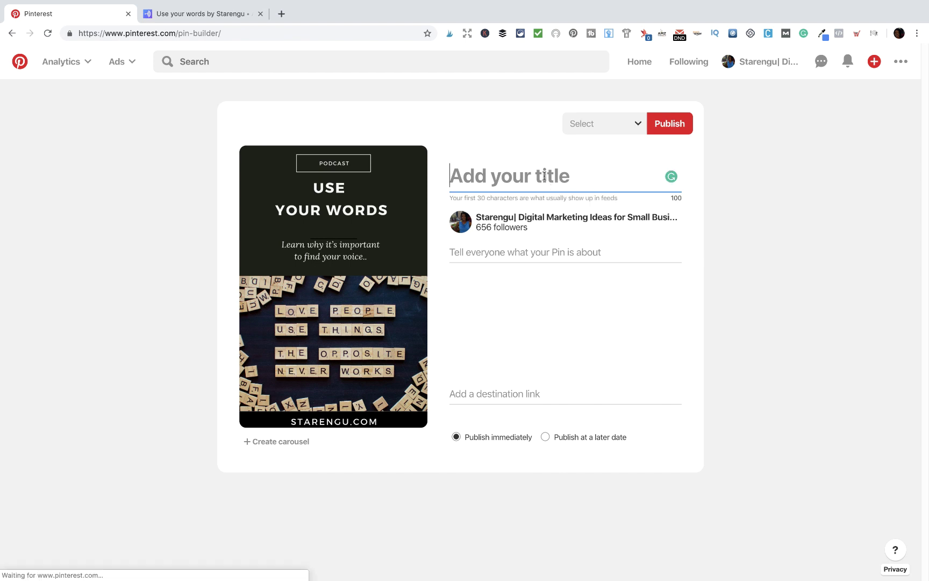
type("Use ")
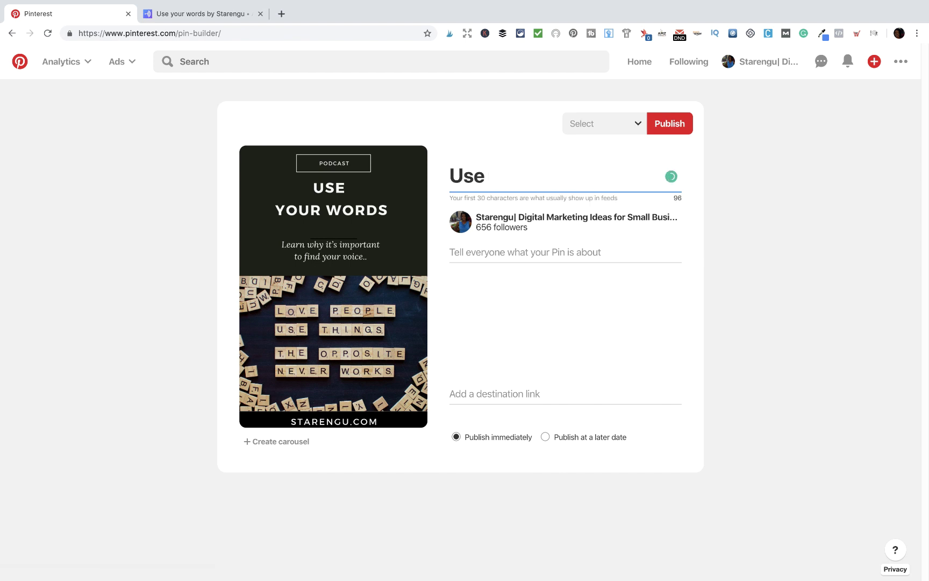
type("Your Words")
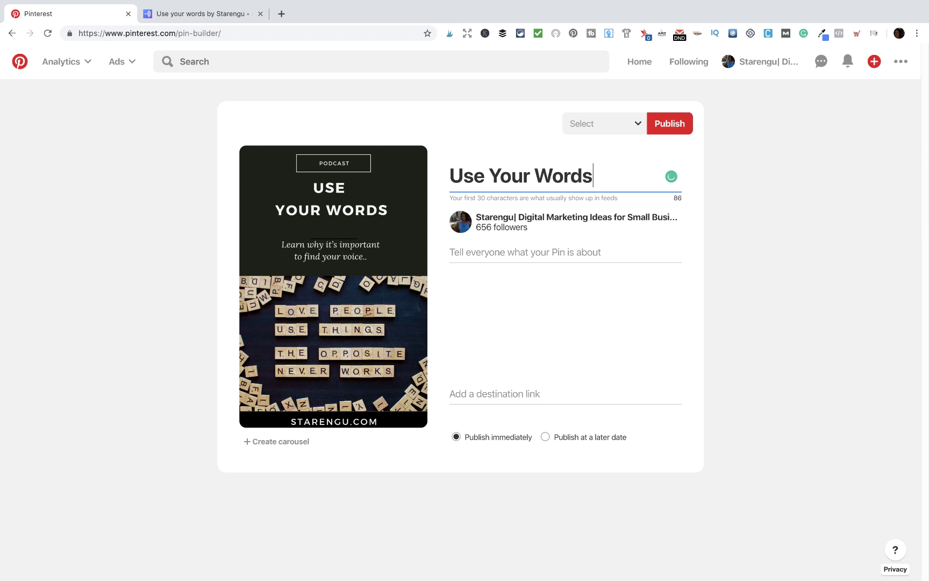
Write "Learn why it's important to find your voice." as the pin's description.
left_click(477, 253)
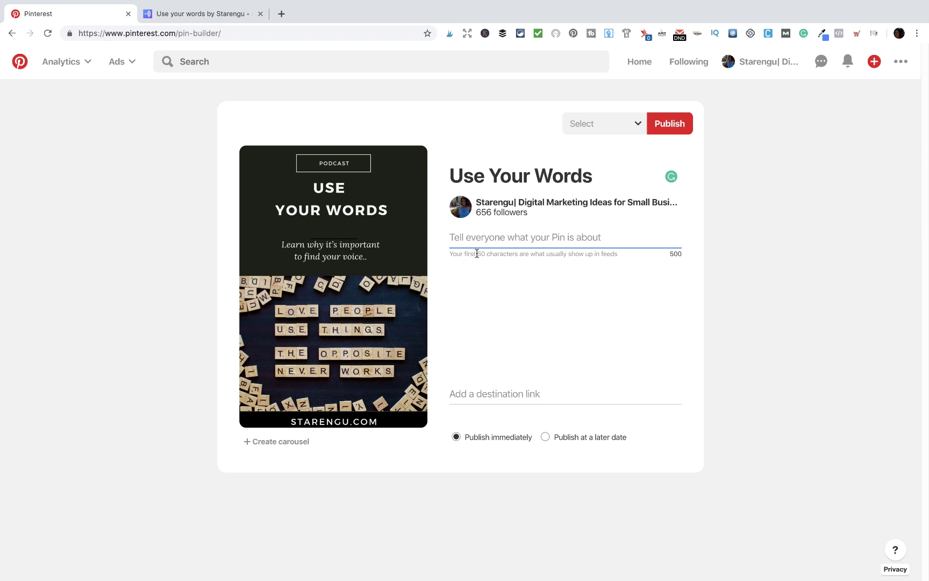
type("Learn why ")
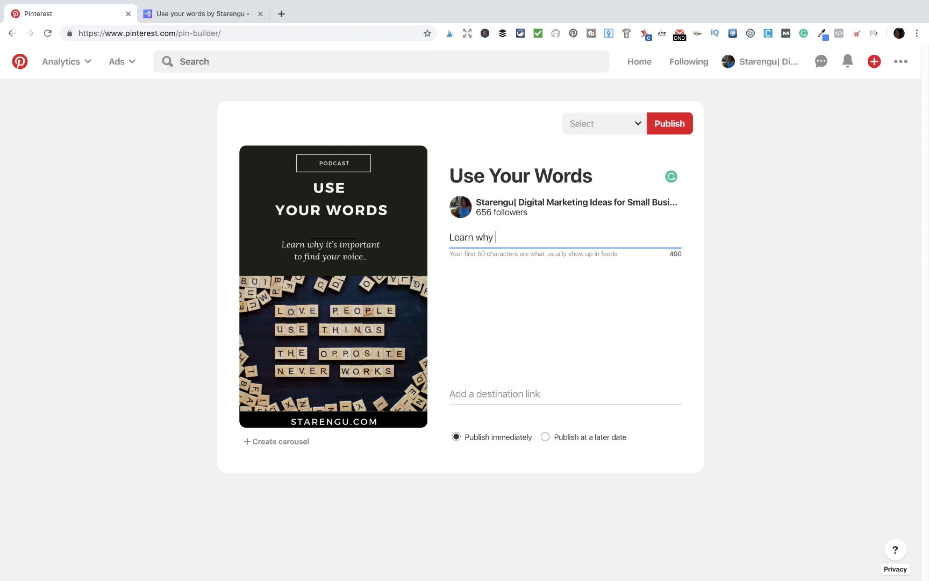
type("it's important to find your voice,")
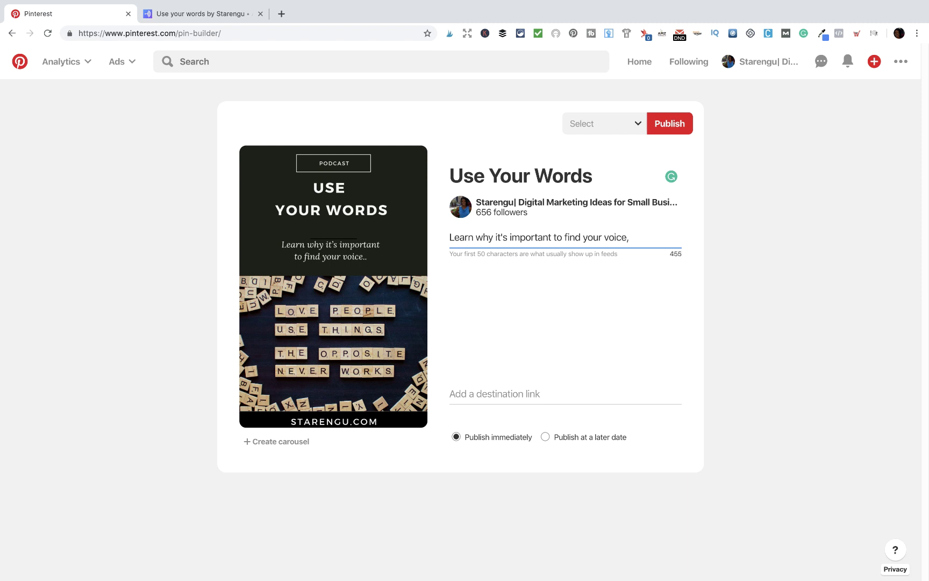
key("BackSpace")
key("BackSpace")
type(". ")
Add the hashtags #confidence #voice #positiveaffirmations to the end of the pin's description.
type(" #")
type("cof")
key("BackSpace")
type("nfidence #")
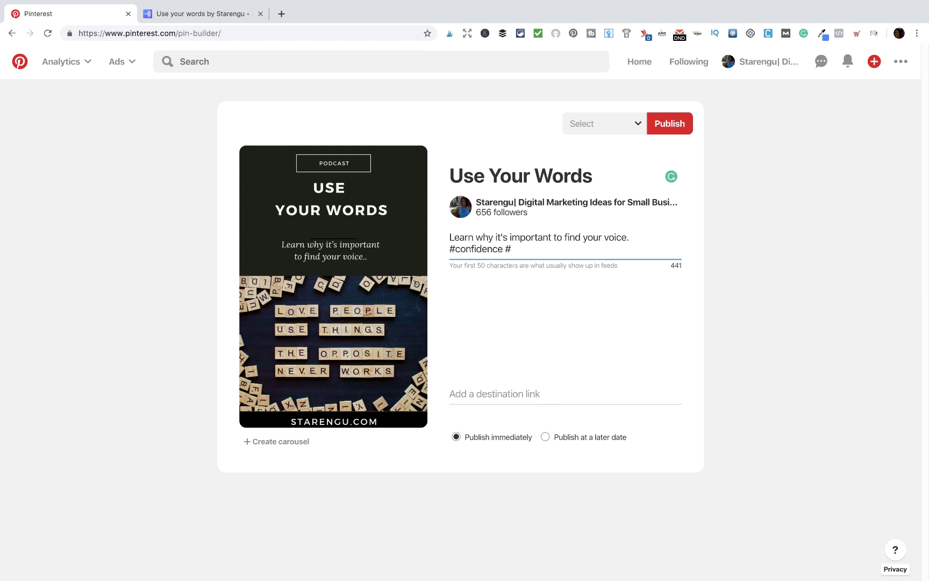
type("voice #positiveaffir")
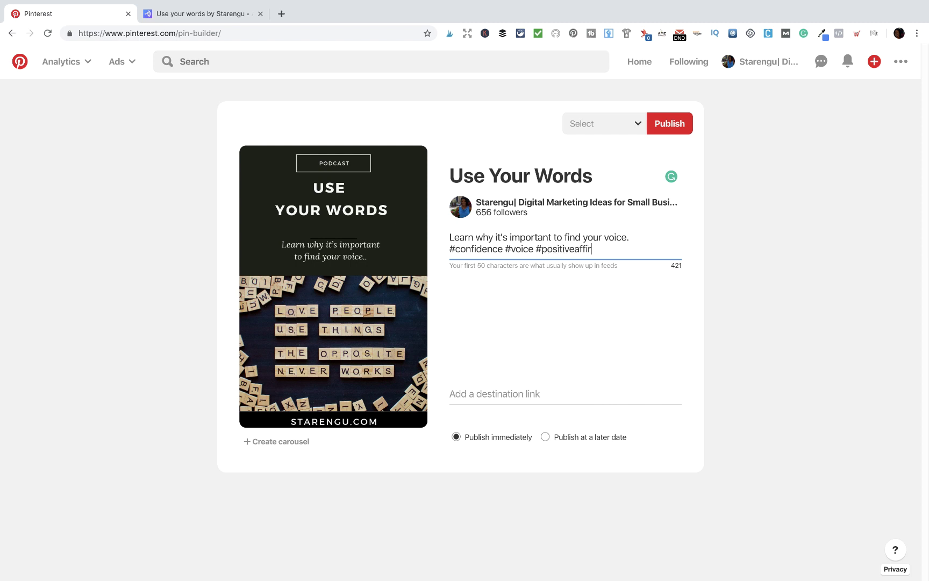
type("mations")
Copy the web address of the "Use your words" episode on Anchor and paste it as the pin's destination link.
left_click(231, 12)
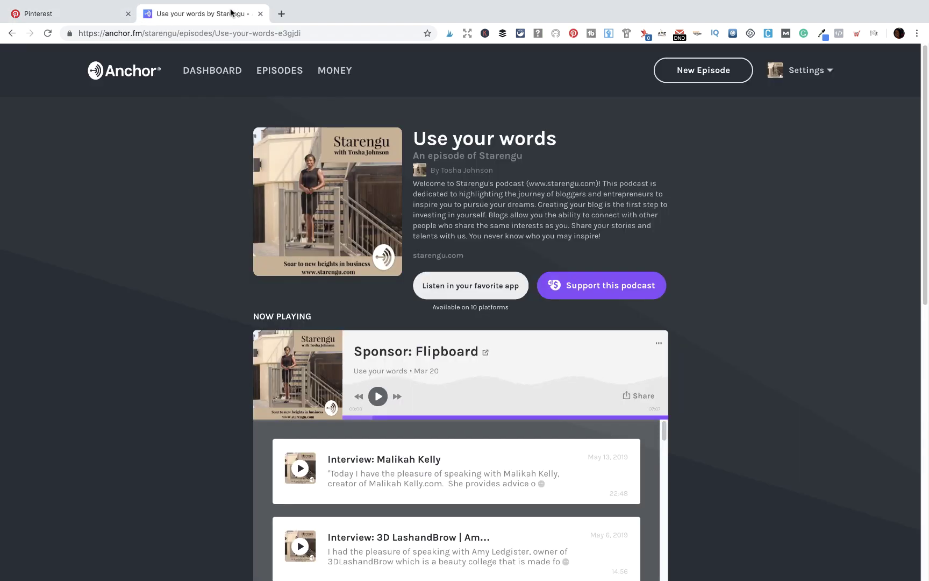
left_click(204, 35)
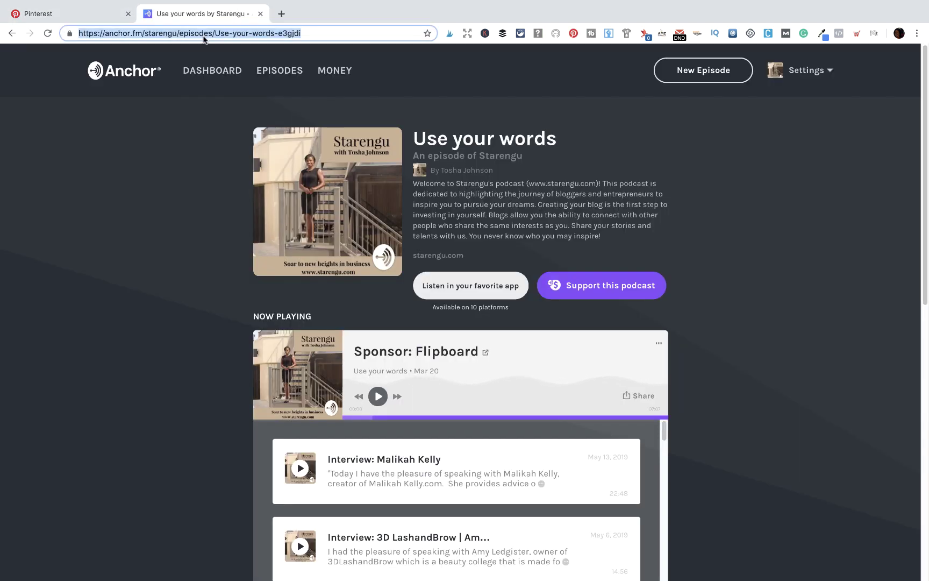
left_click(53, 20)
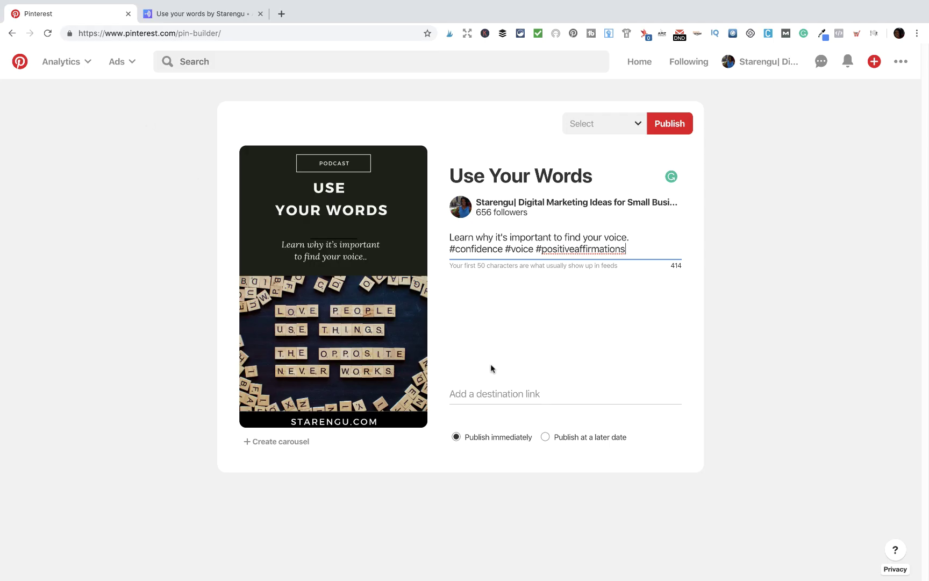
left_click(484, 395)
key("super+v")
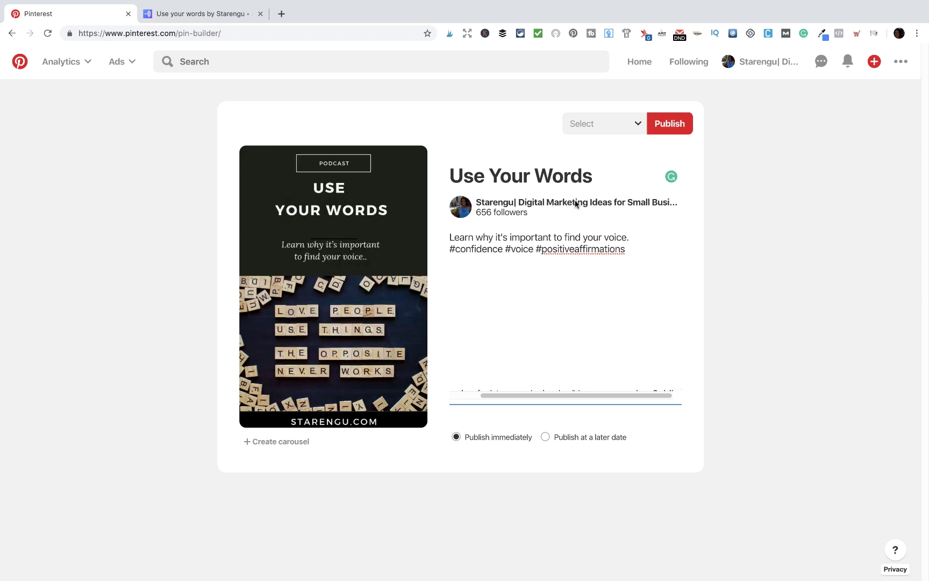
Show the boards available for publishing the pin and look through the whole list, including personal and group boards.
left_click(617, 128)
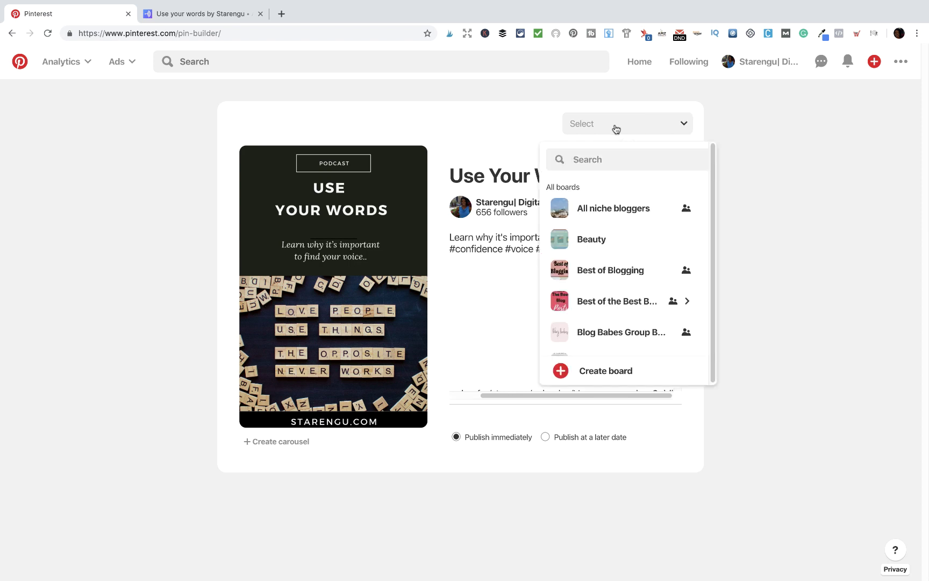
mouse_move(623, 242)
scroll(623, 242, "down", 10)
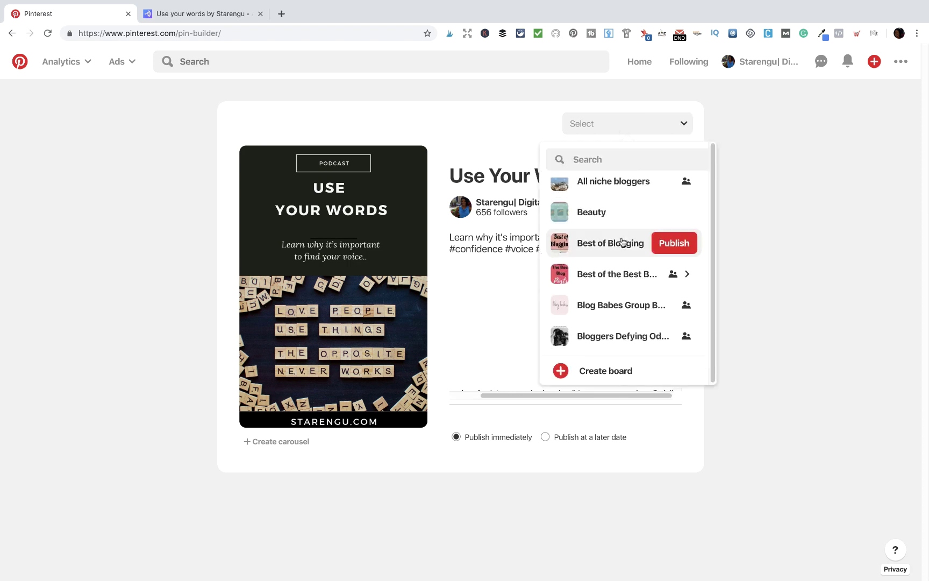
scroll(623, 242, "down", 15)
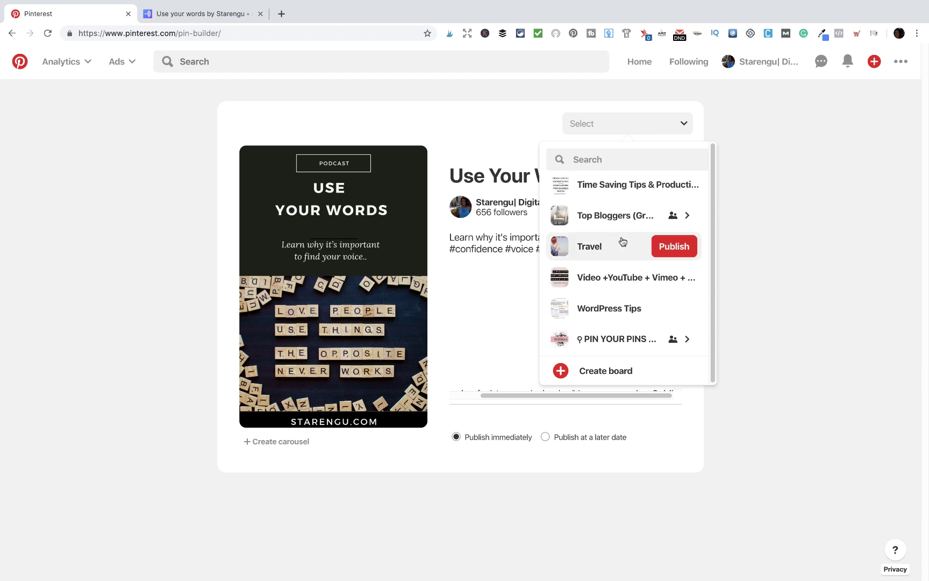
scroll(623, 241, "up", 20)
scroll(623, 241, "up", 4)
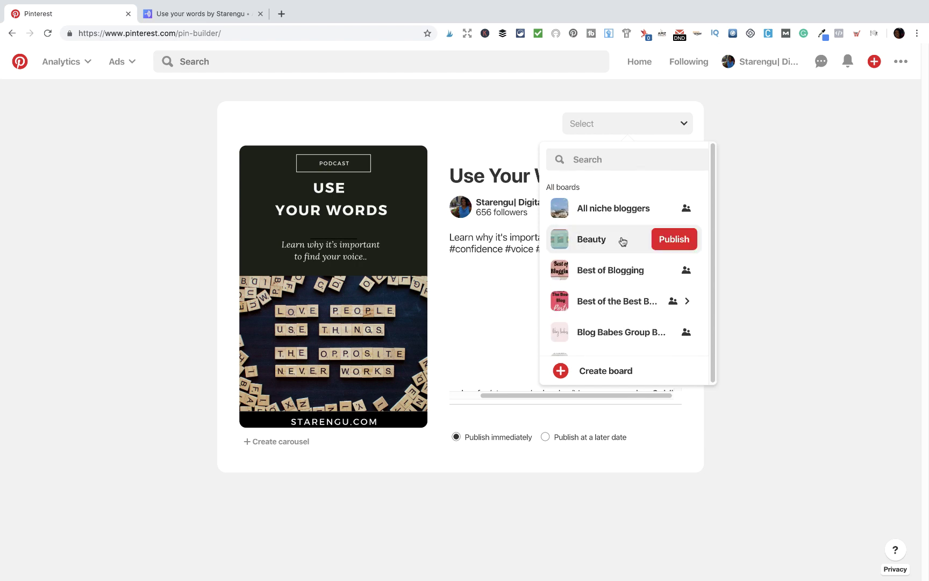
scroll(623, 241, "down", 8)
scroll(622, 241, "down", 8)
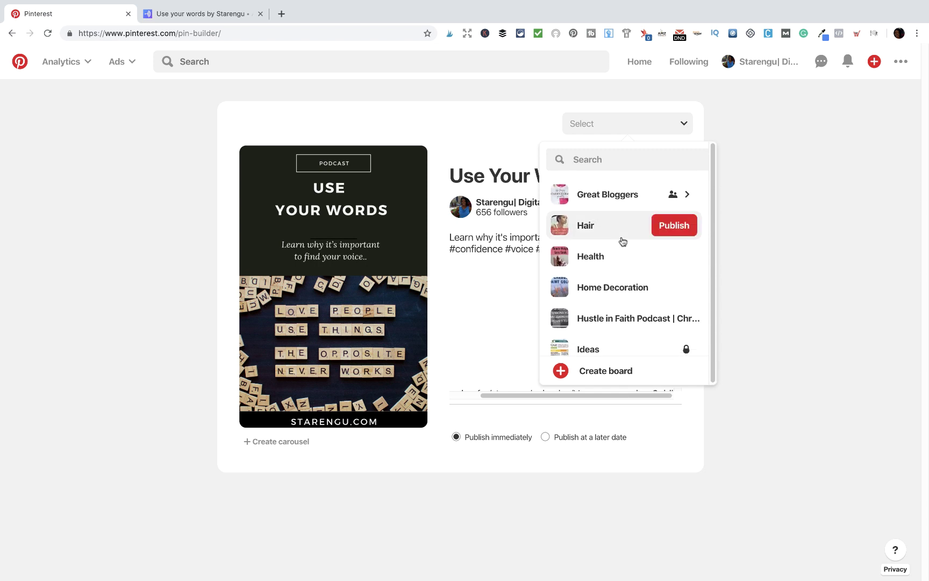
scroll(623, 241, "down", 10)
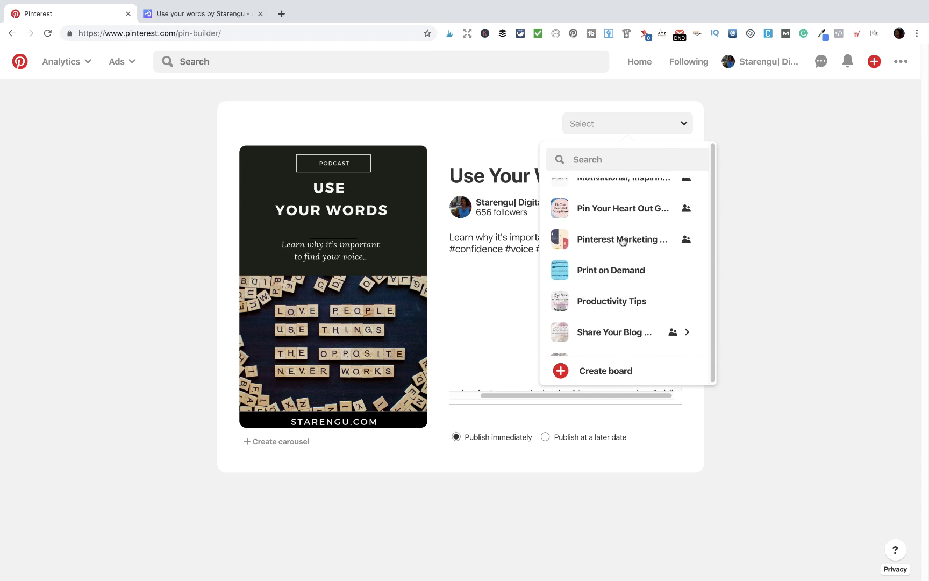
scroll(623, 241, "down", 3)
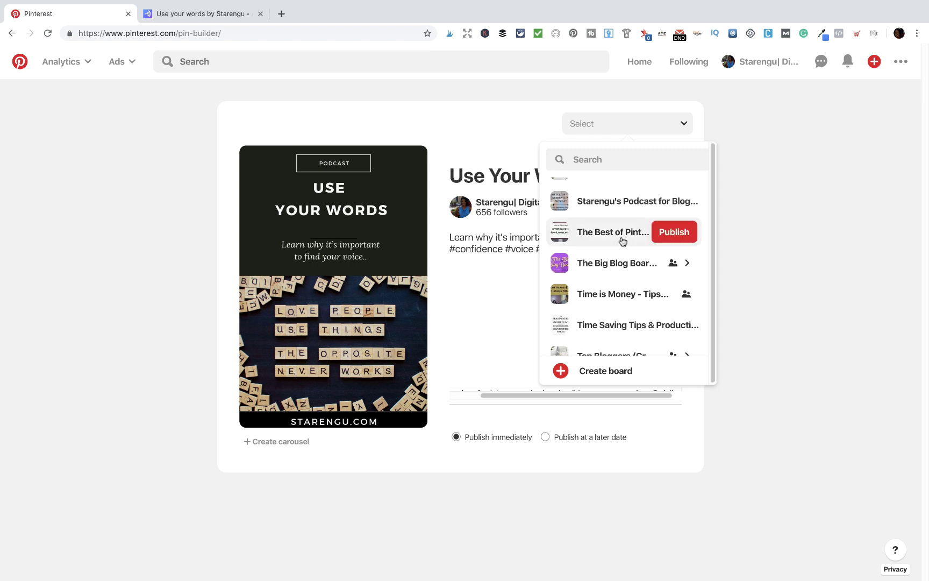
Publish the pin to the "All niche bloggers" board.
scroll(623, 241, "up", 18)
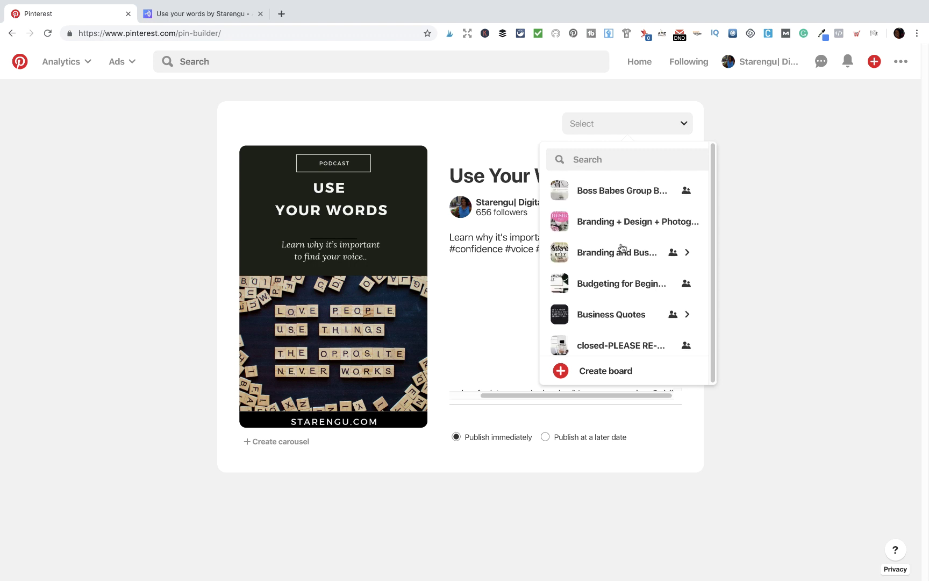
scroll(623, 278, "up", 8)
scroll(623, 278, "down", 3)
scroll(623, 279, "up", 5)
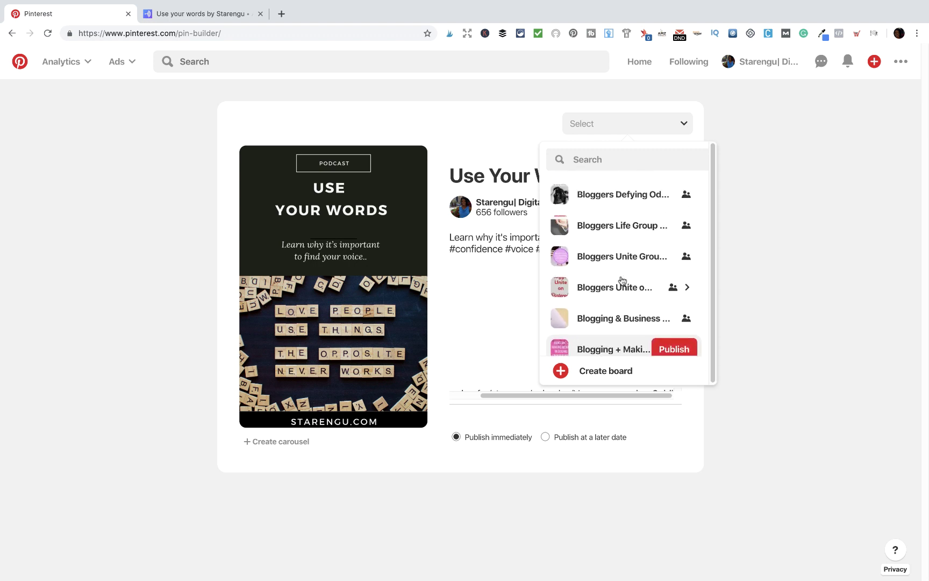
scroll(623, 280, "up", 6)
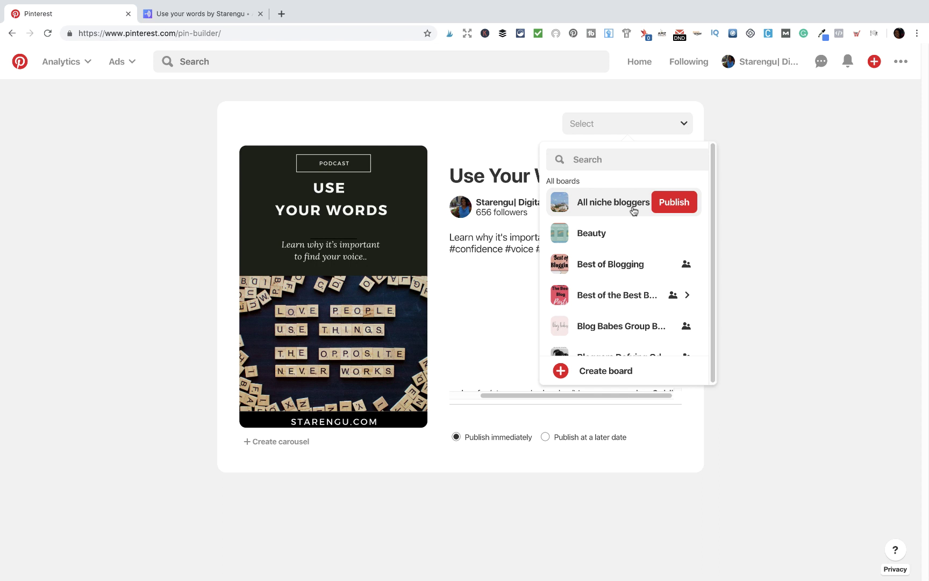
left_click(672, 209)
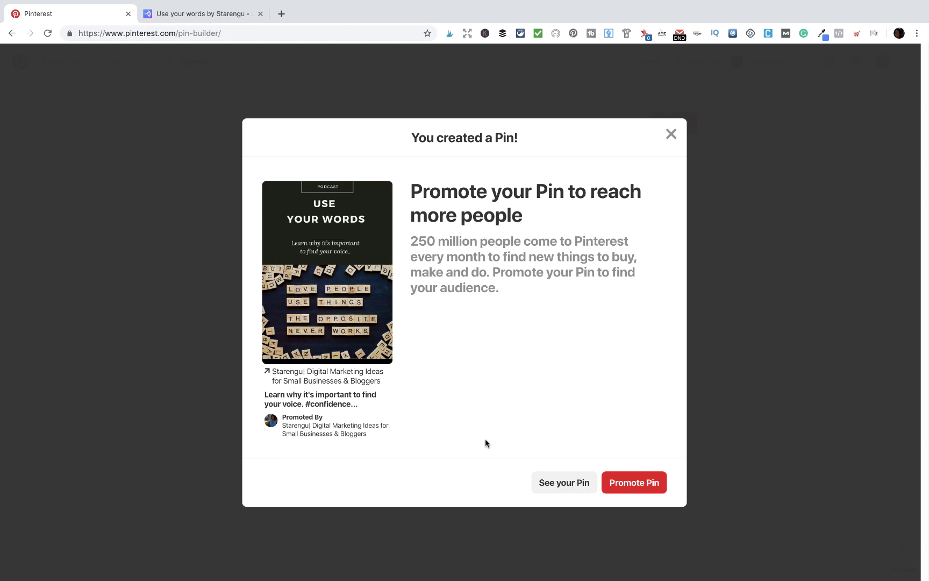
View the published pin and review its title, anchor.fm link, board, description and hashtags.
left_click(549, 483)
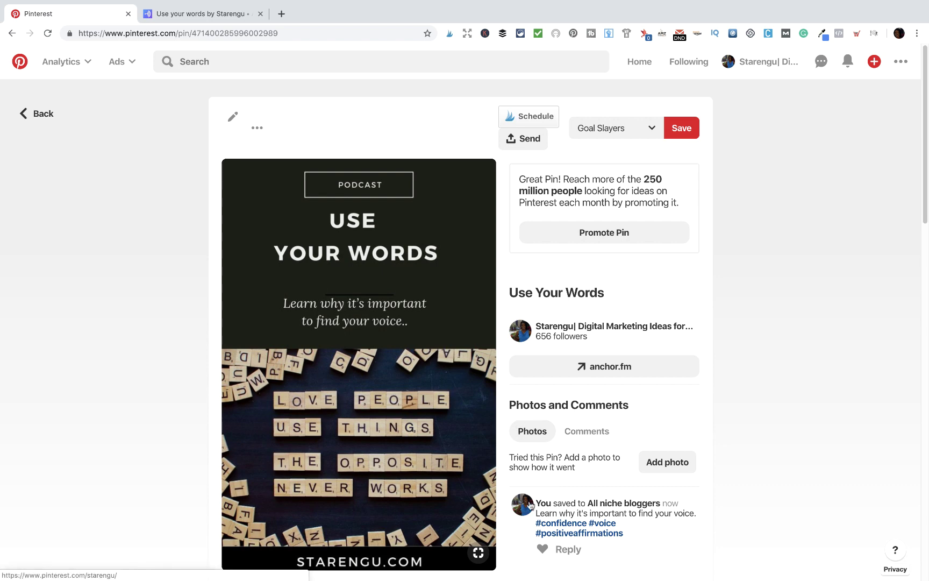
scroll(530, 501, "down", 1)
scroll(530, 504, "down", 4)
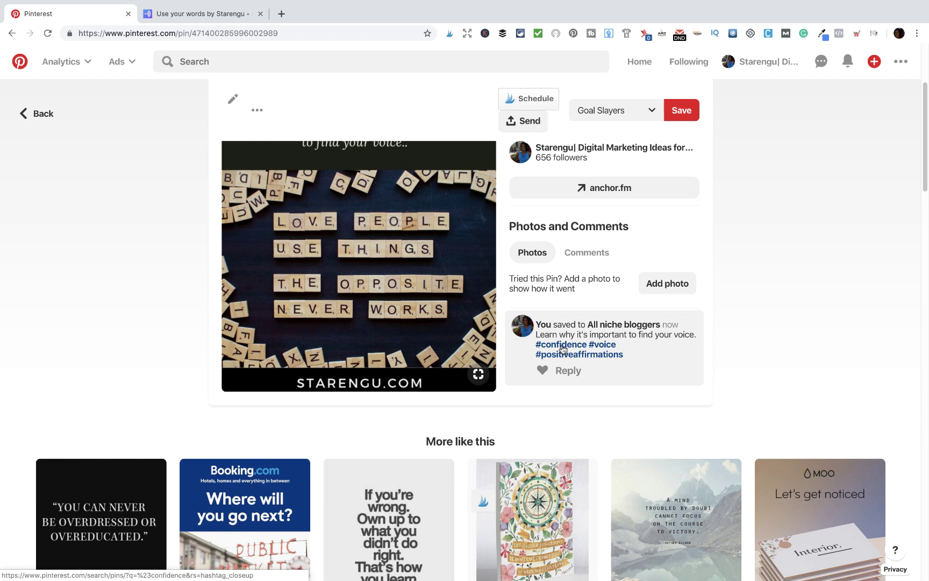
scroll(563, 350, "up", 5)
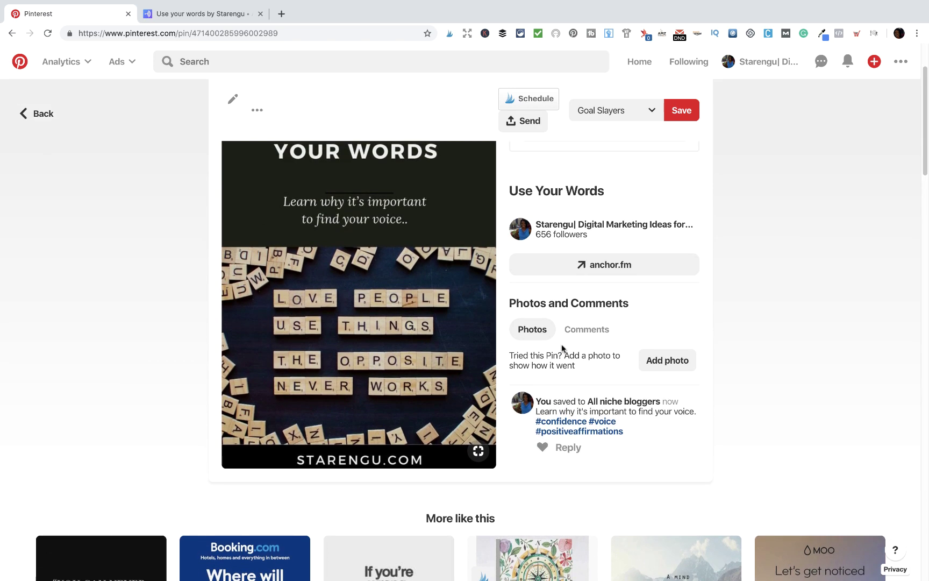
Leave the published pin and go to the home feed.
left_click(43, 115)
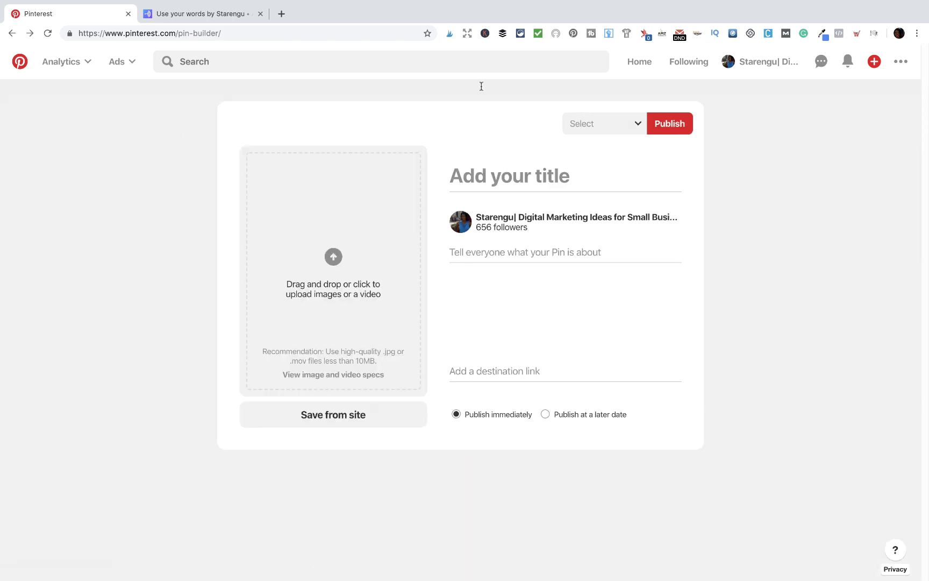
left_click(649, 66)
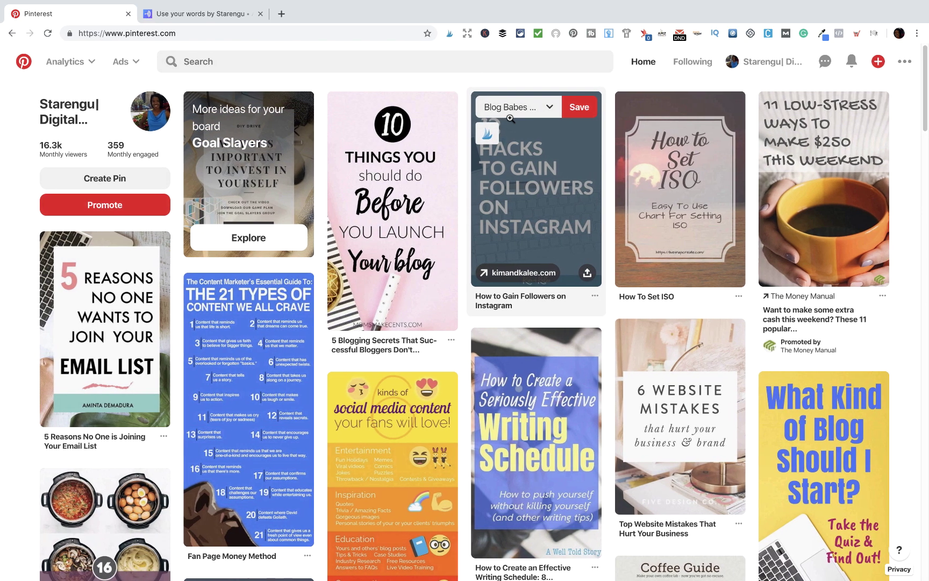
Open the business profile's boards and go into the "All niche bloggers" group board.
left_click(752, 68)
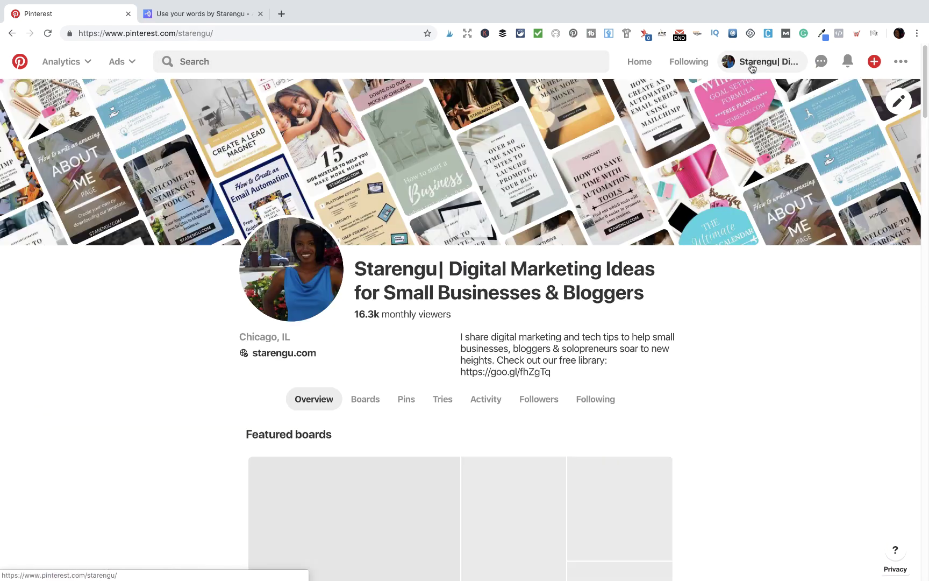
left_click(370, 408)
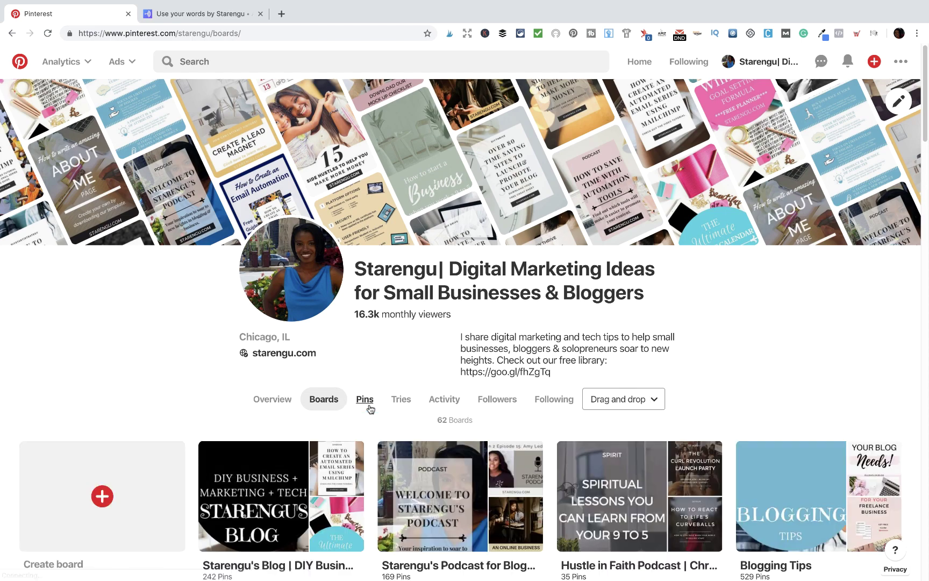
scroll(370, 407, "down", 10)
scroll(369, 408, "down", 4)
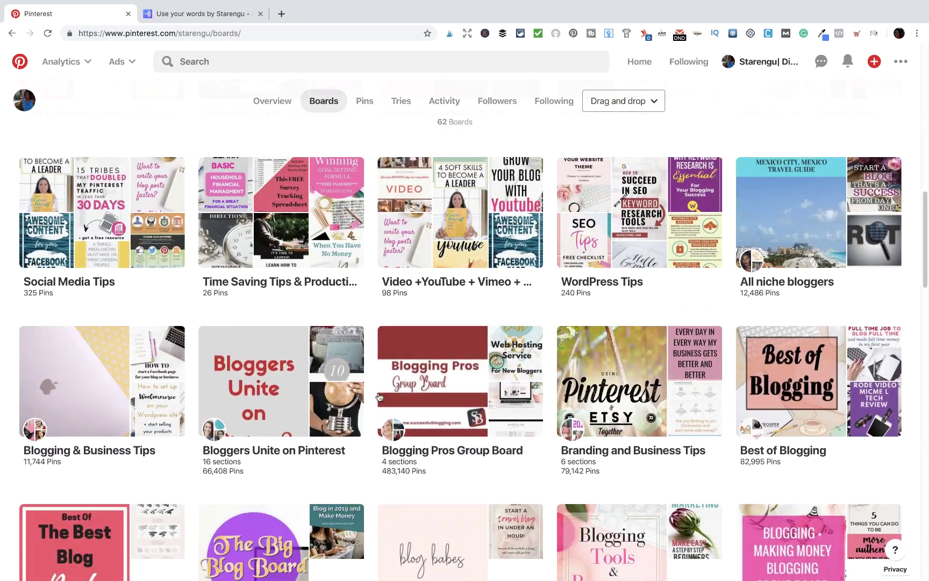
left_click(840, 200)
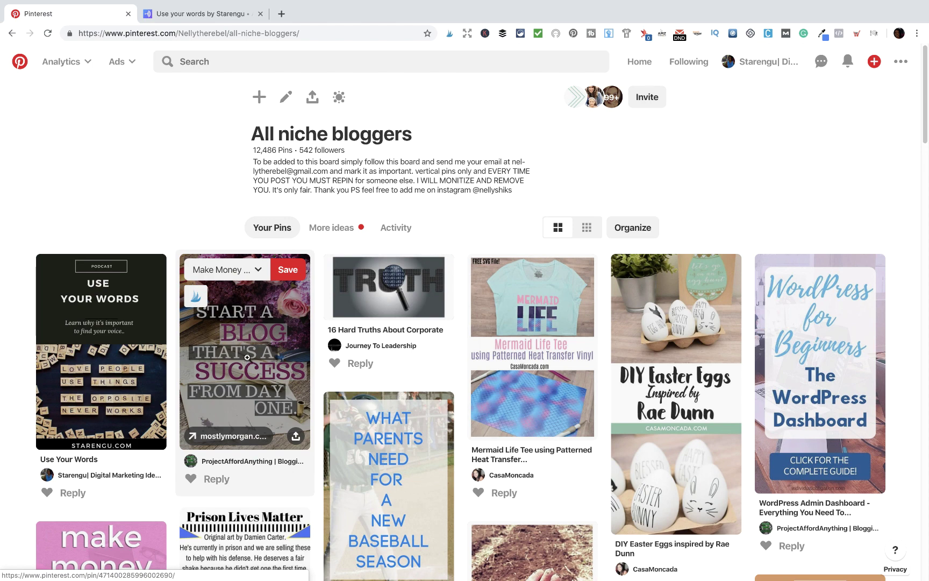
Open the "Use Your Words" pin, check that its image links to the podcast episode, and return to the board.
left_click(116, 354)
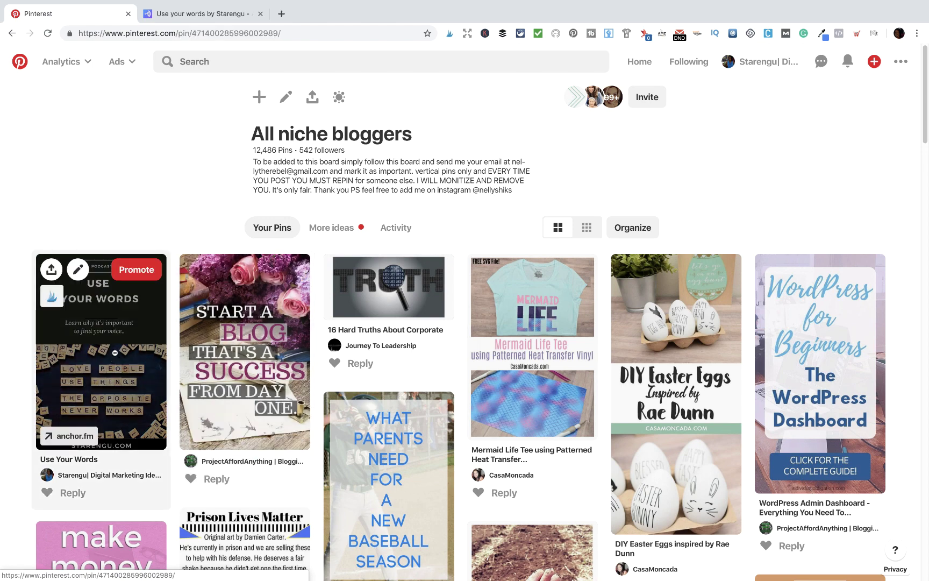
left_click(357, 251)
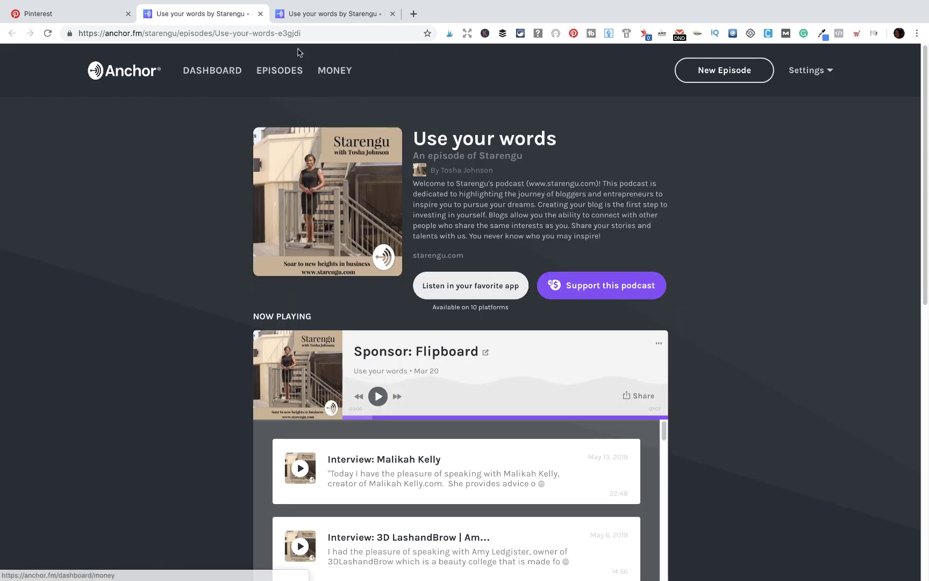
left_click(259, 15)
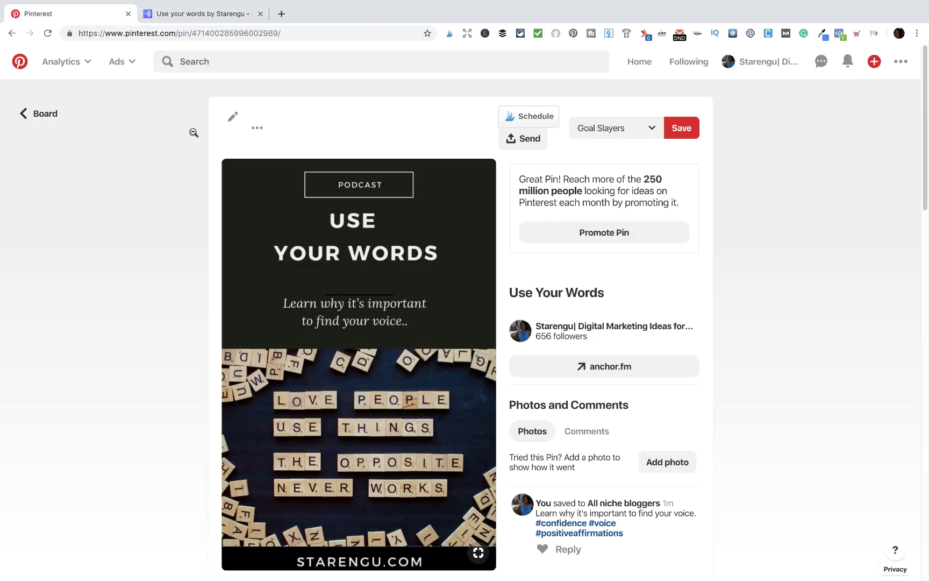
left_click(47, 114)
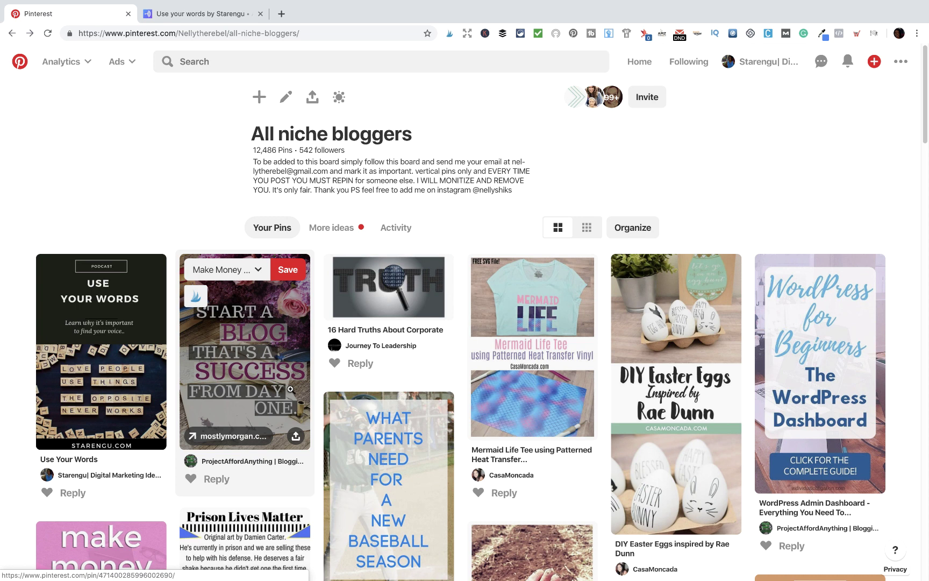
Open the "Start a blog that's a success from day one" pin and read its linked article down to the comments.
left_click(252, 350)
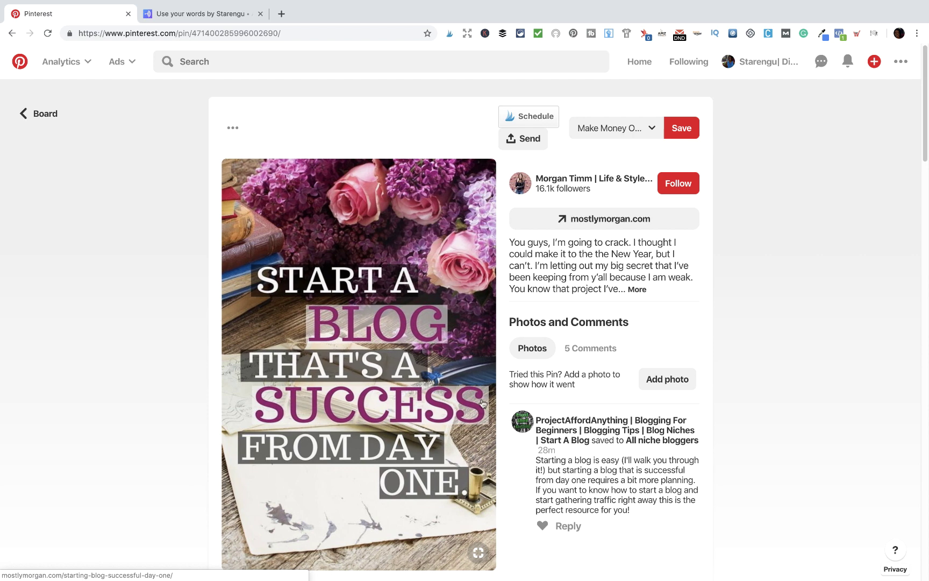
left_click(579, 219)
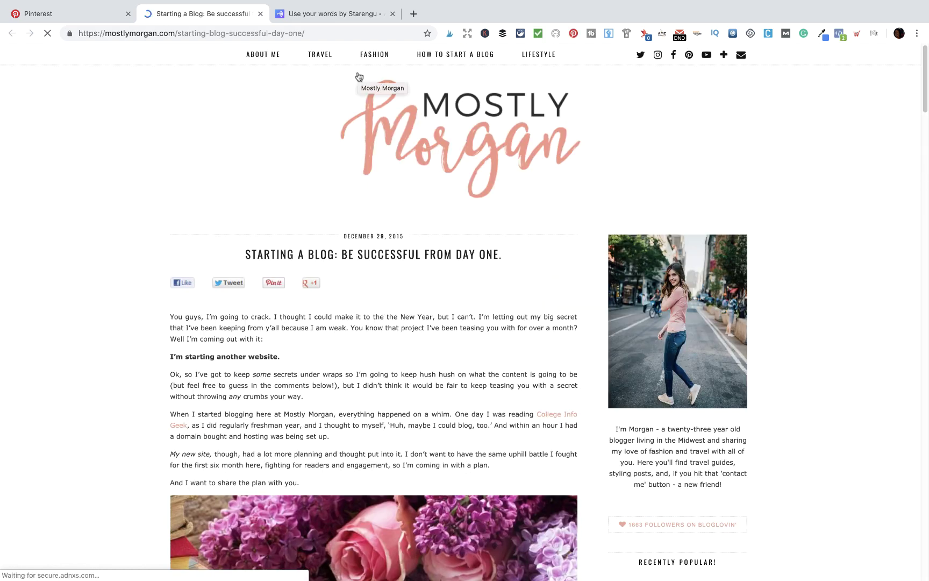
scroll(358, 72, "down", 4)
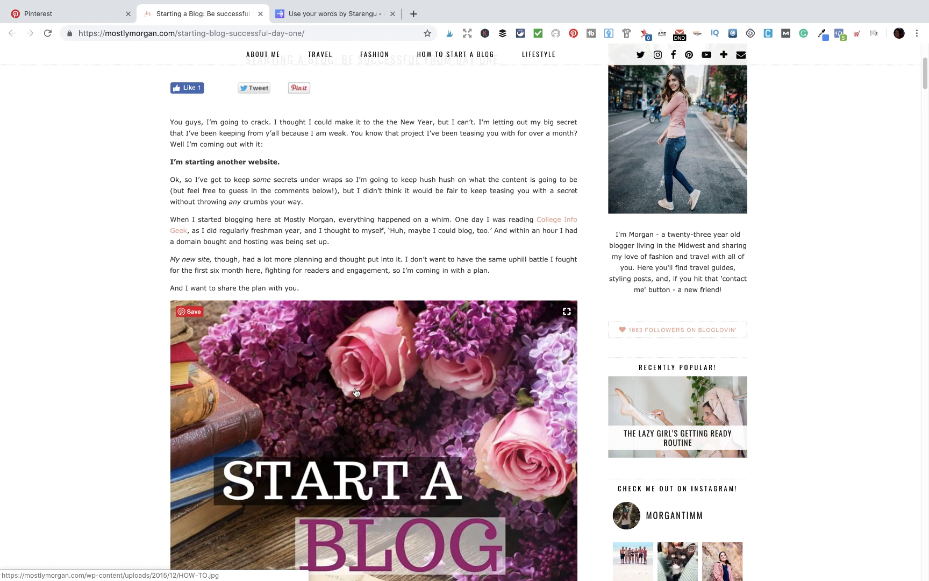
scroll(355, 392, "down", 15)
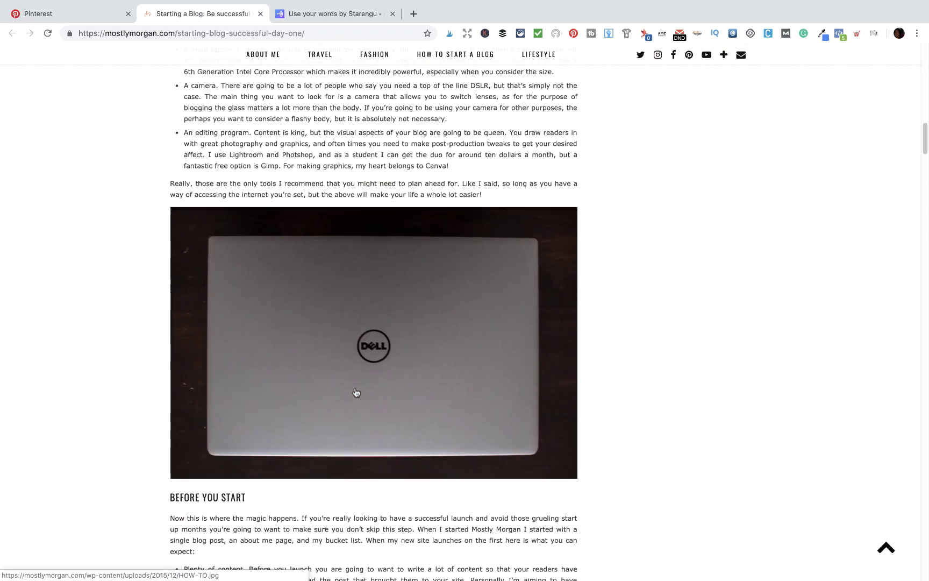
scroll(356, 392, "down", 15)
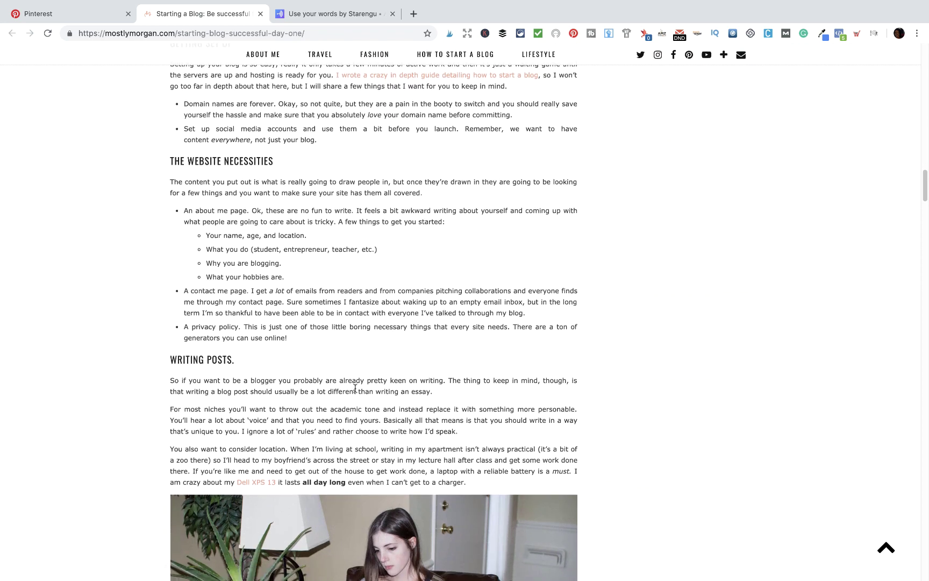
scroll(355, 387, "down", 5)
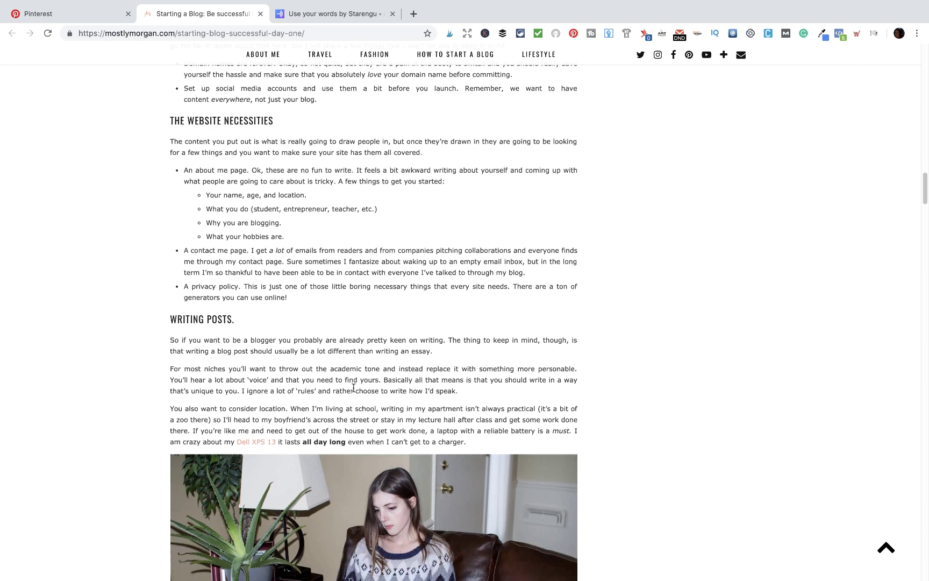
scroll(355, 391, "down", 10)
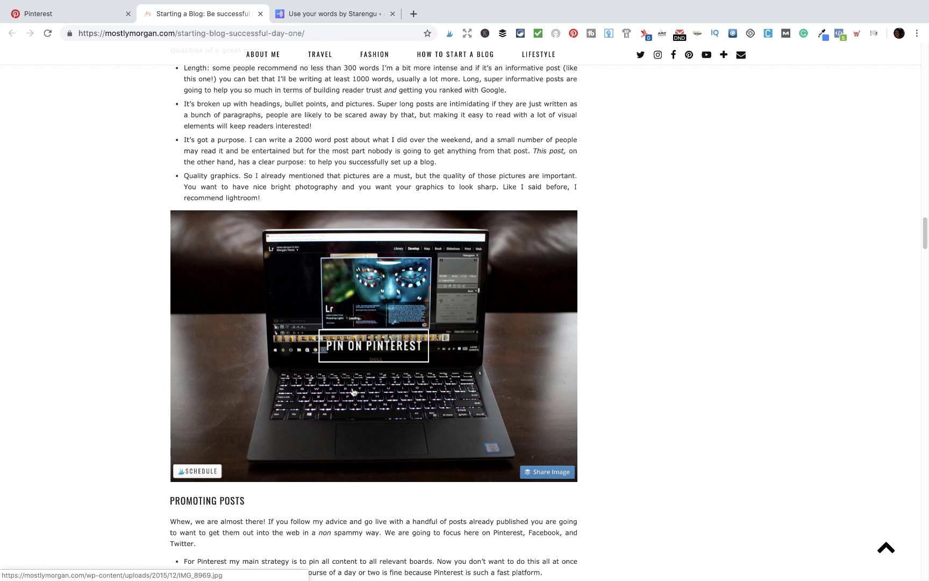
scroll(353, 392, "down", 15)
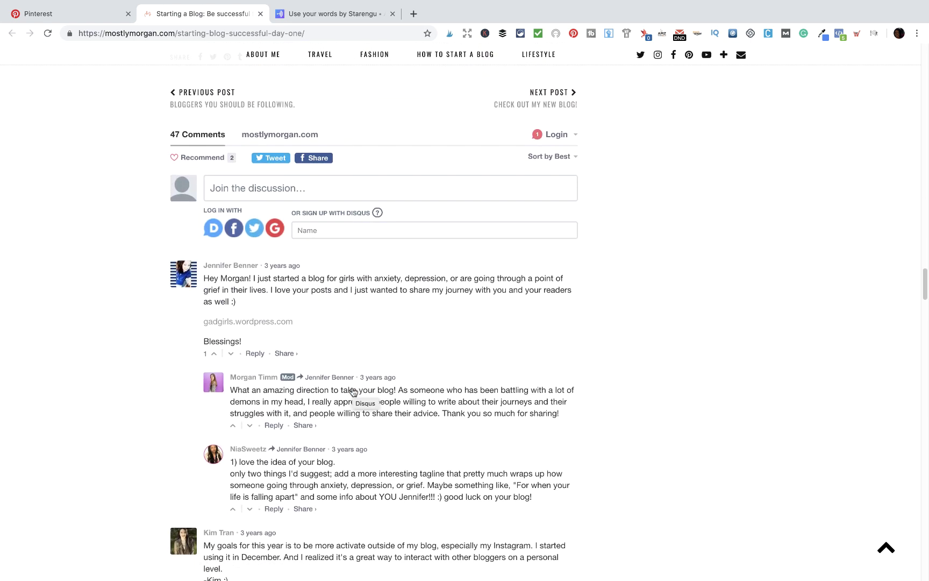
scroll(353, 392, "down", 2)
mouse_move(188, 3)
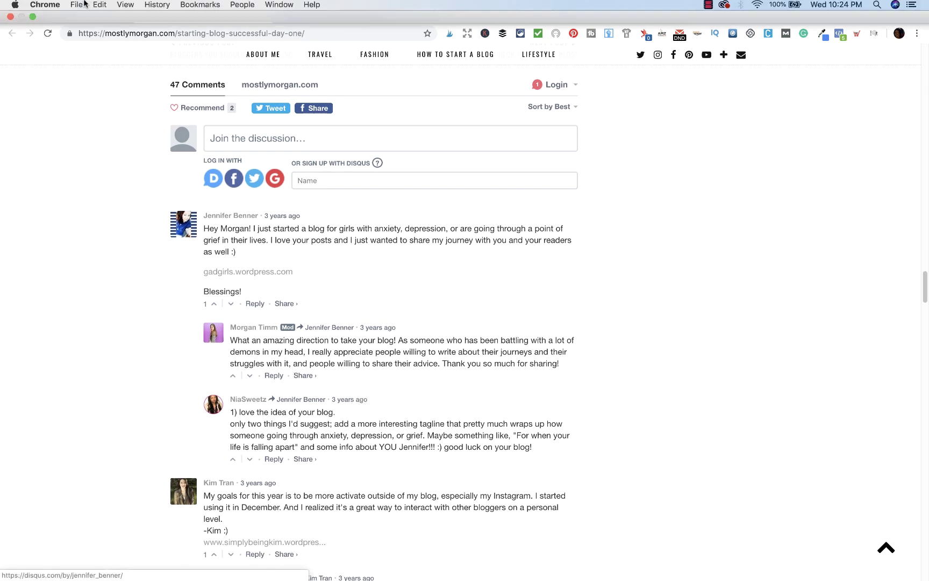
Go back to the "Start a blog" pin and save it to the "Blogging Tips" board.
left_click(80, 36)
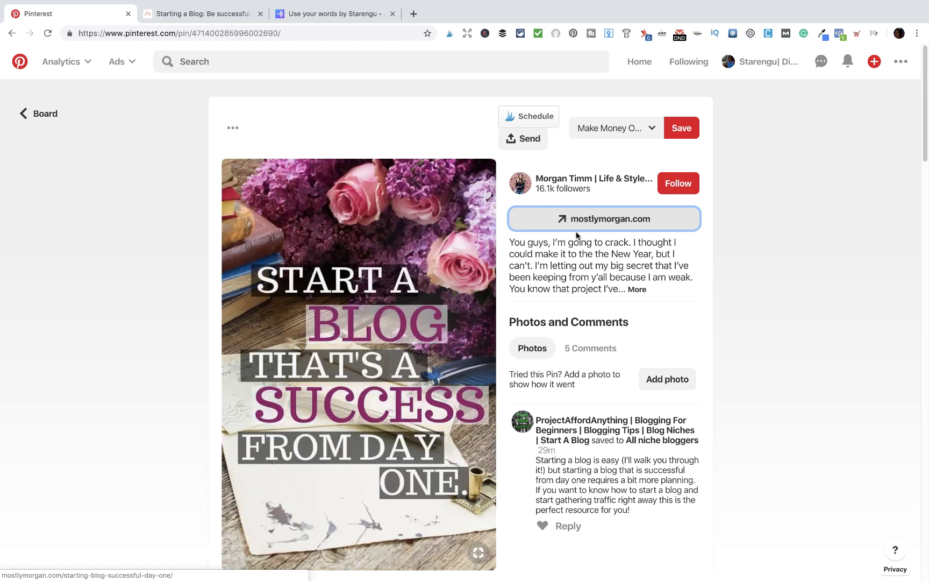
left_click(643, 130)
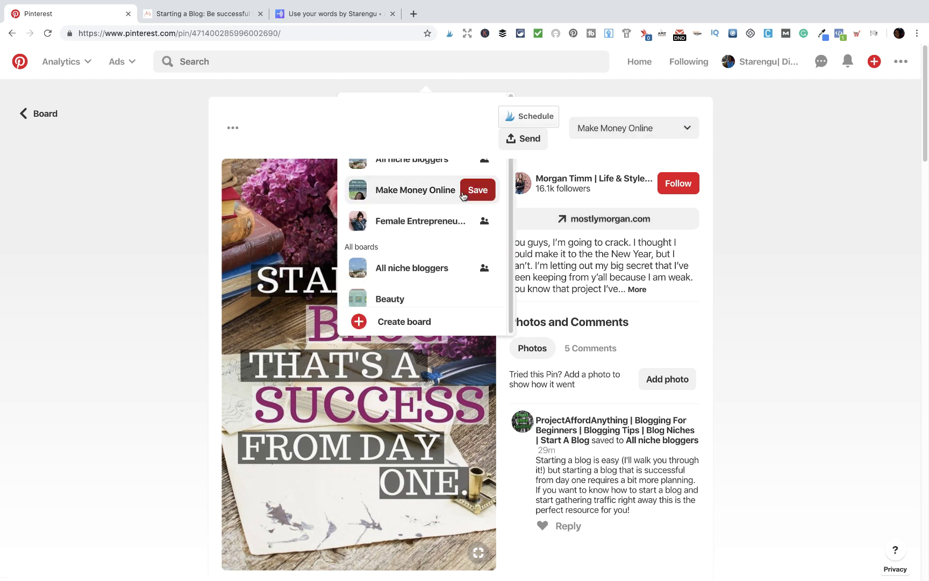
scroll(428, 258, "down", 4)
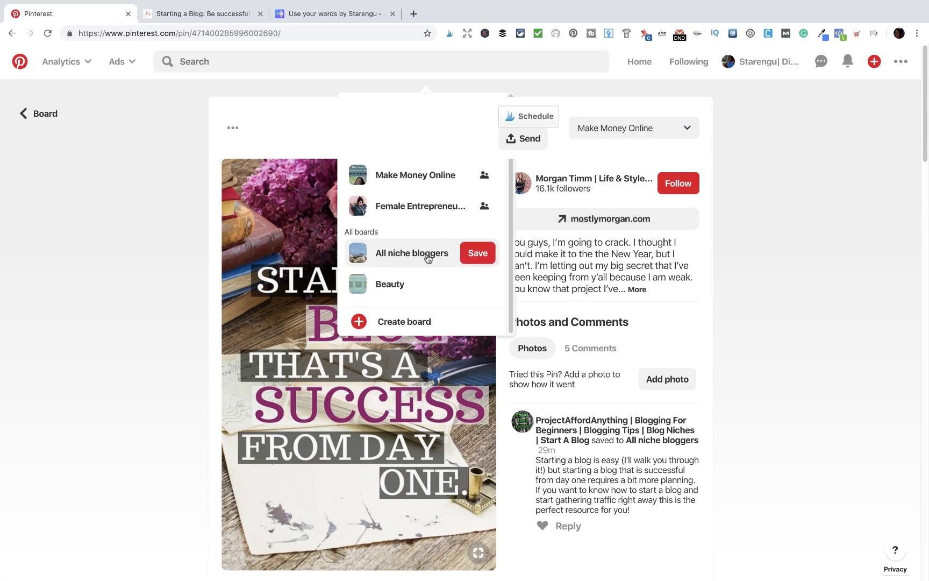
scroll(428, 259, "down", 6)
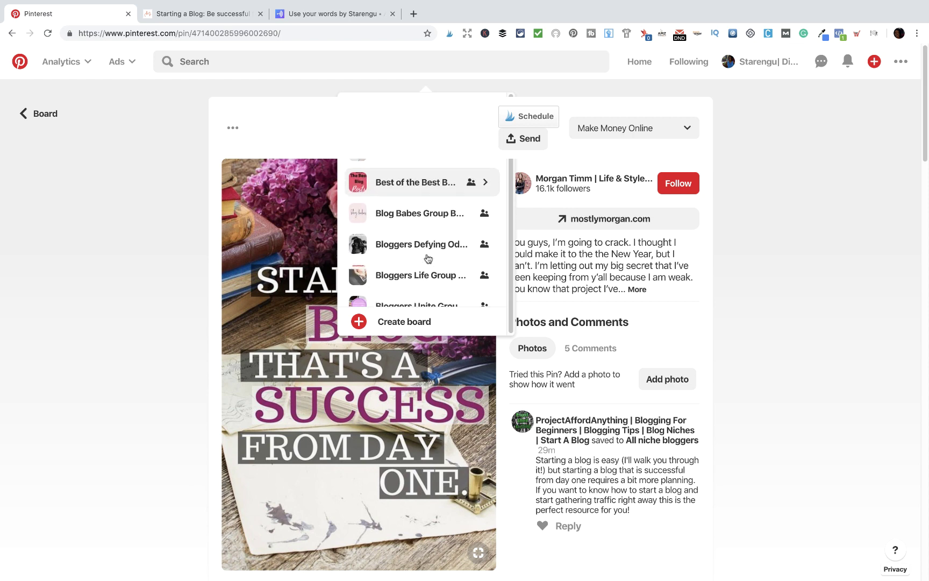
scroll(428, 258, "down", 1)
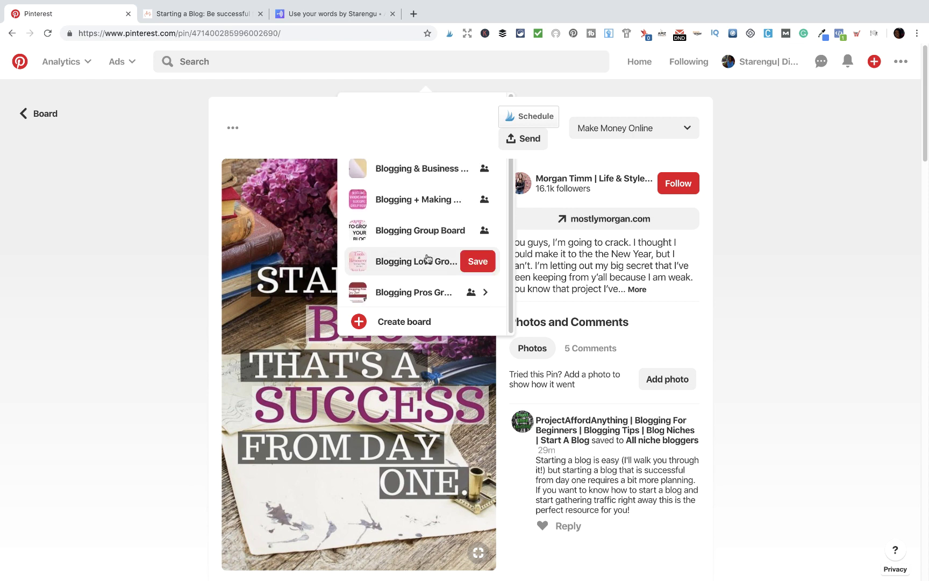
scroll(437, 210, "down", 4)
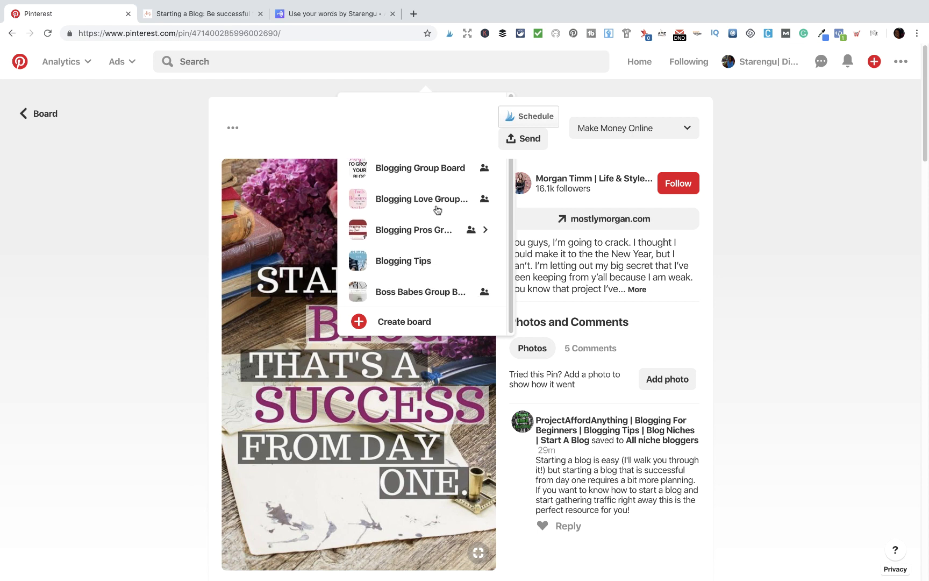
left_click(436, 214)
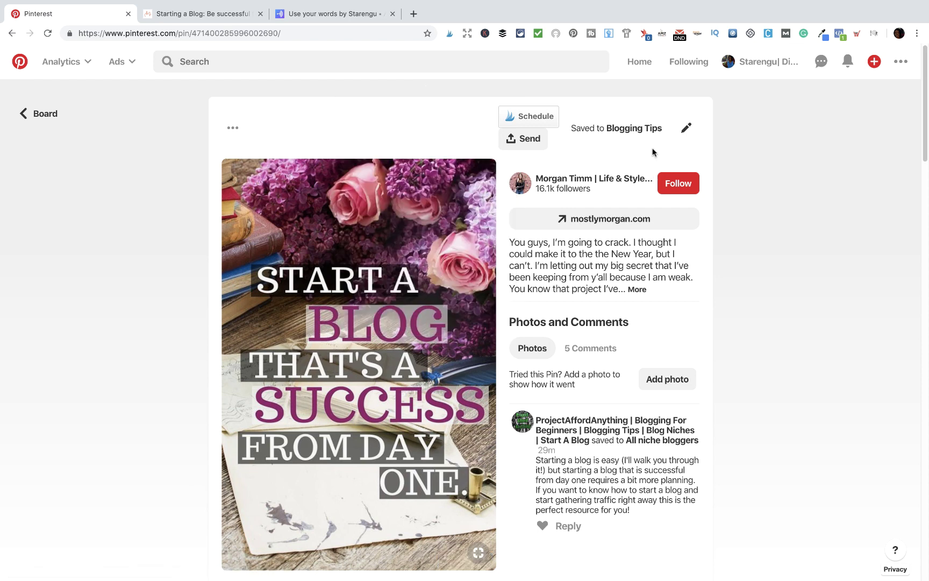
Follow the creator of the "Start a blog" pin and return to the "All niche bloggers" board.
scroll(617, 157, "down", 1)
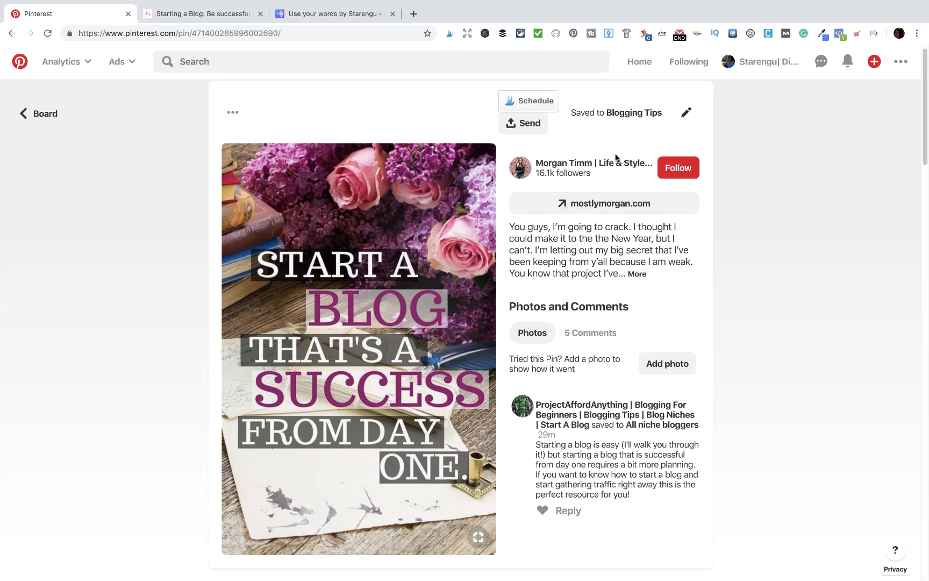
scroll(616, 157, "down", 5)
scroll(616, 157, "up", 3)
scroll(616, 158, "up", 3)
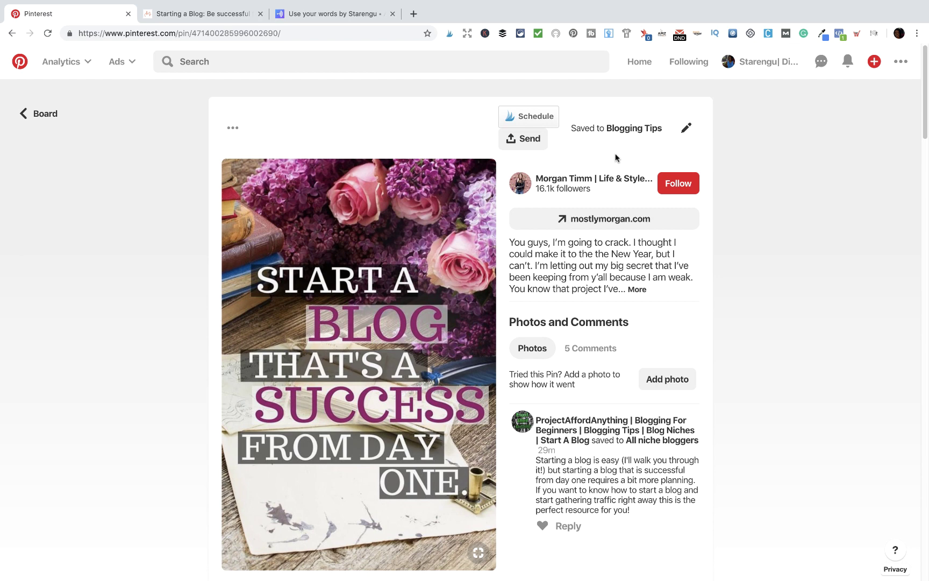
left_click(667, 185)
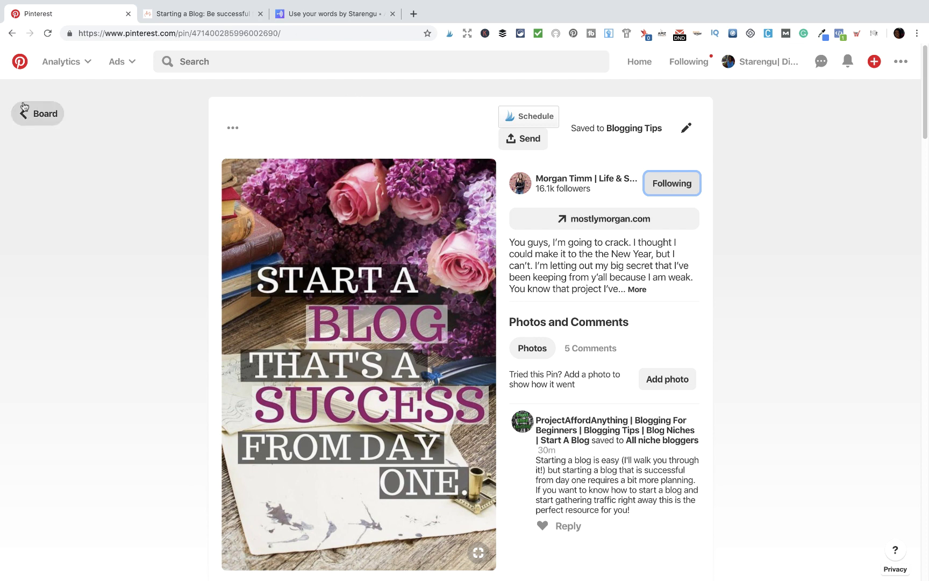
left_click(56, 113)
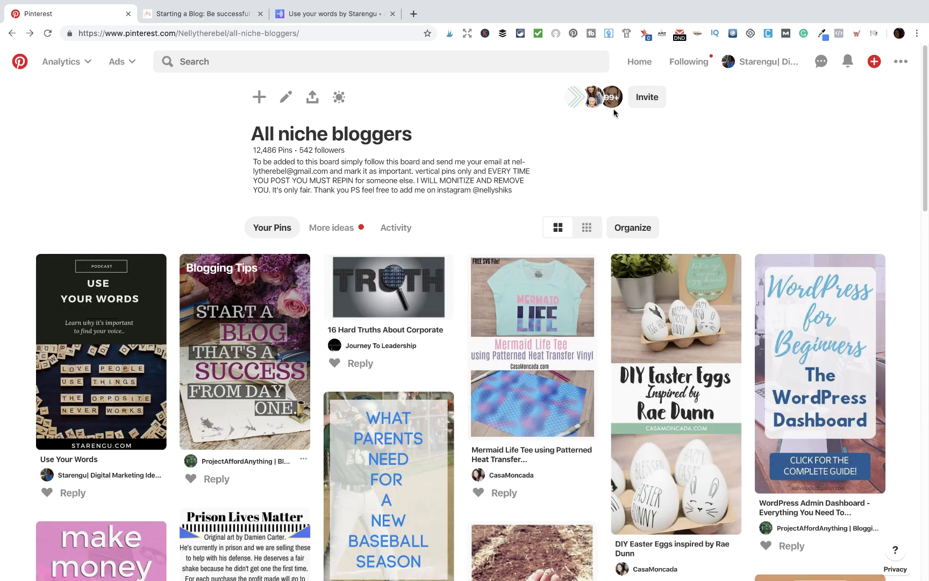
Open the business profile again and look through its list of followers.
left_click(757, 64)
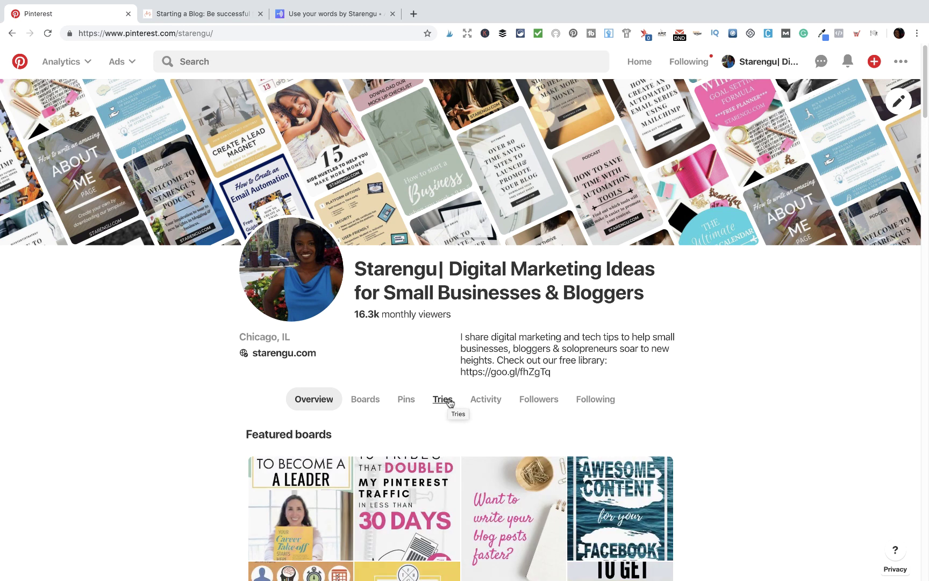
left_click(486, 403)
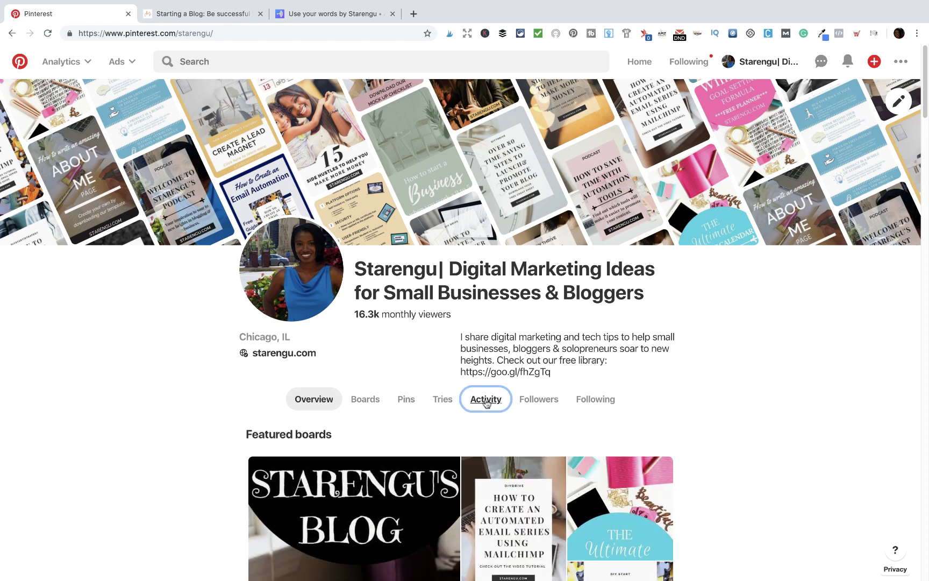
left_click(563, 386)
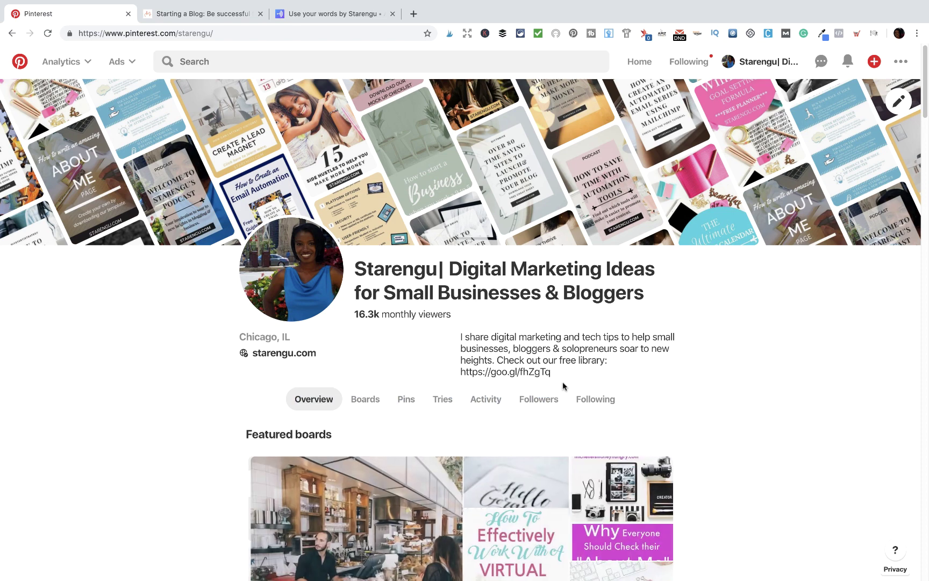
left_click(547, 406)
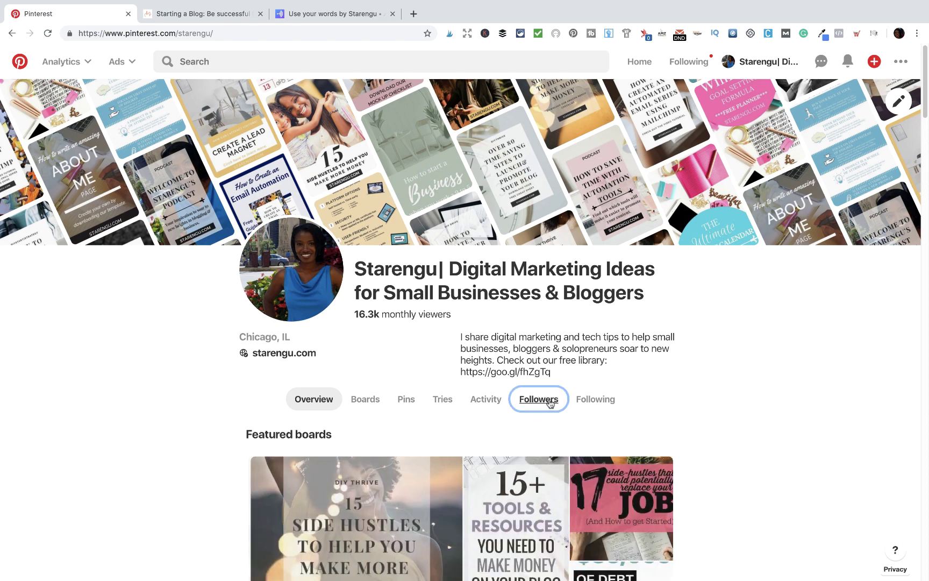
scroll(550, 405, "down", 2)
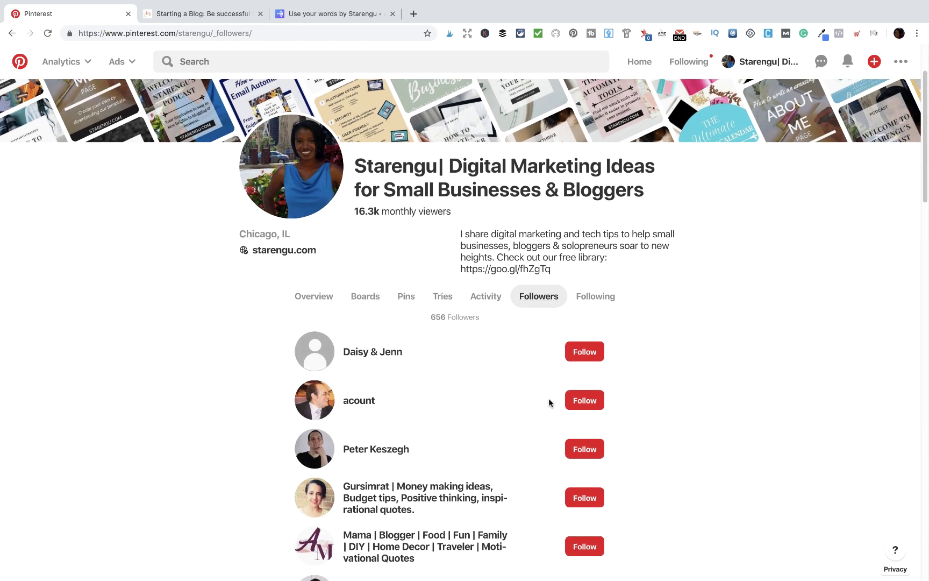
scroll(549, 398, "down", 2)
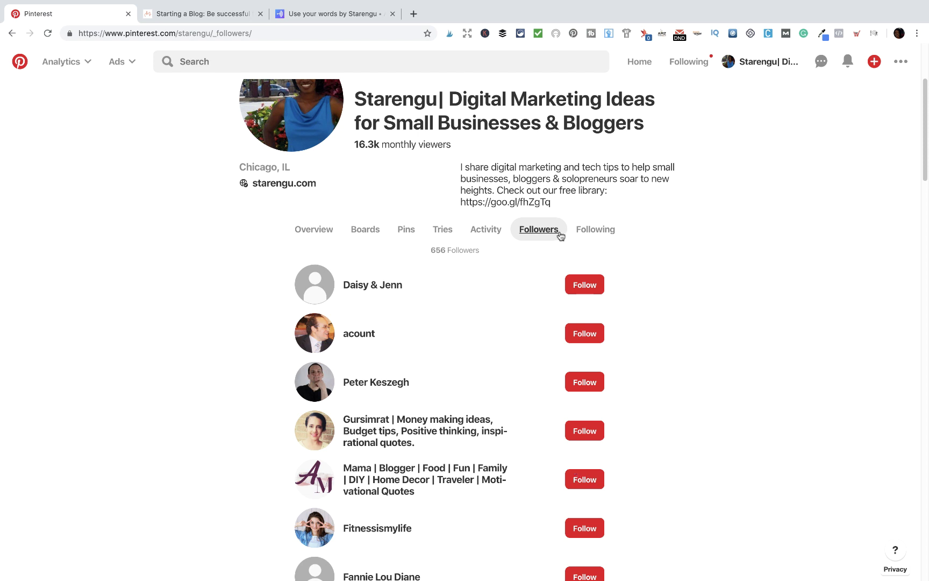
Open the profile's Following list and look through the people it follows.
left_click(587, 230)
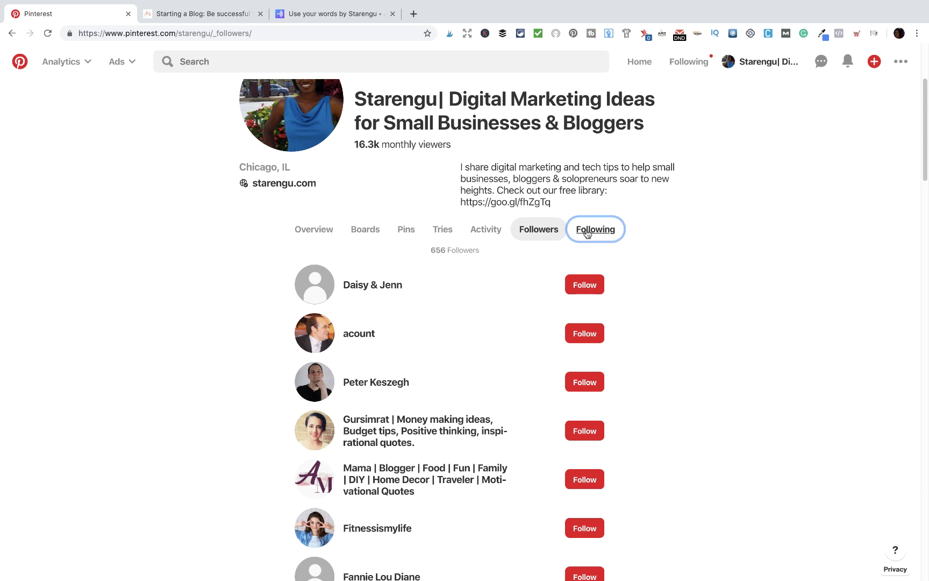
scroll(539, 325, "down", 5)
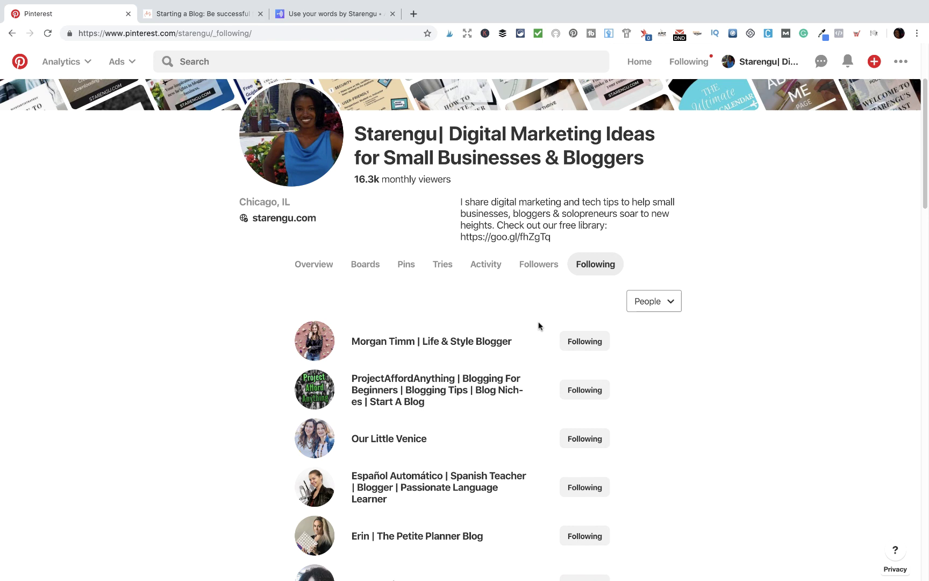
scroll(534, 315, "down", 3)
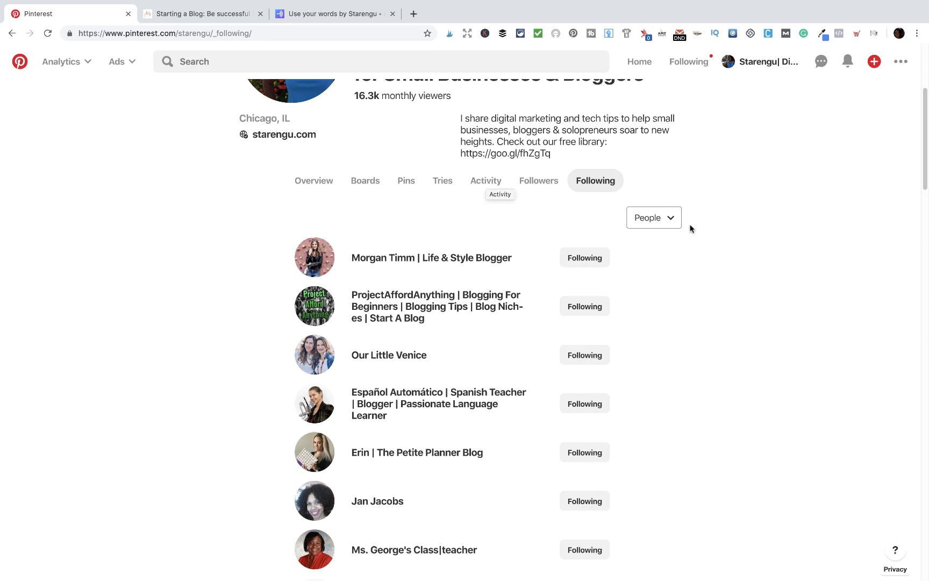
Open the profile's Activity page, look through the pins saved from the claimed website, and return to the Following list.
left_click(487, 182)
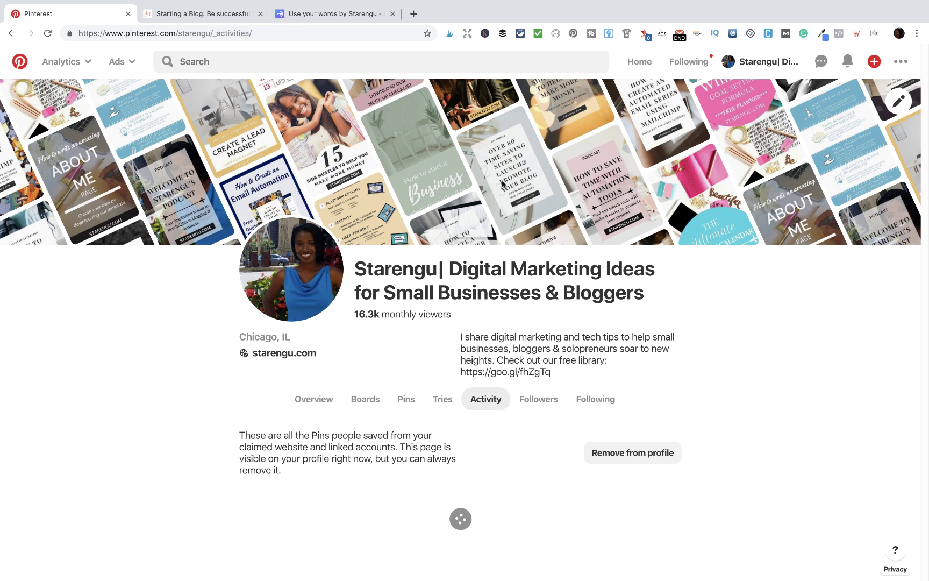
scroll(502, 183, "down", 5)
scroll(502, 183, "down", 3)
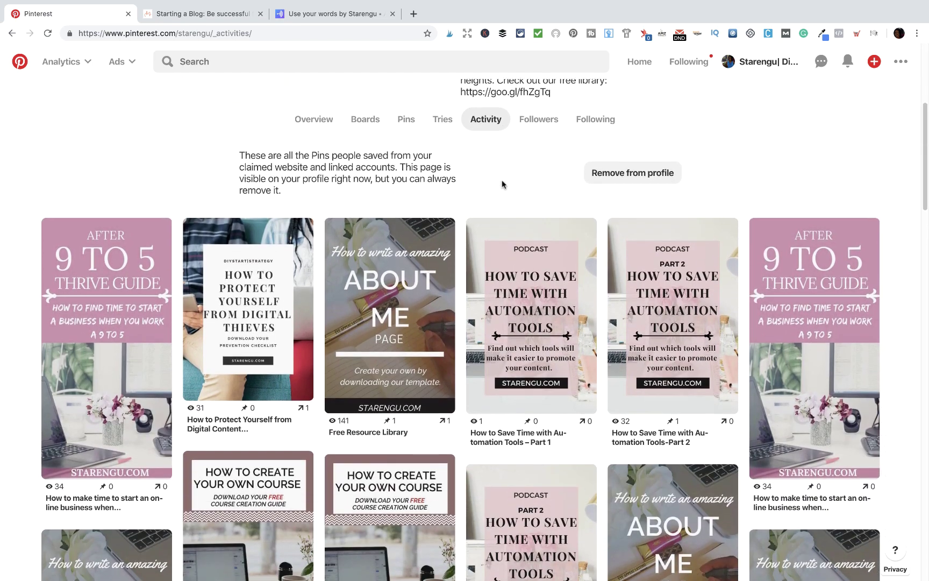
scroll(502, 181, "up", 3)
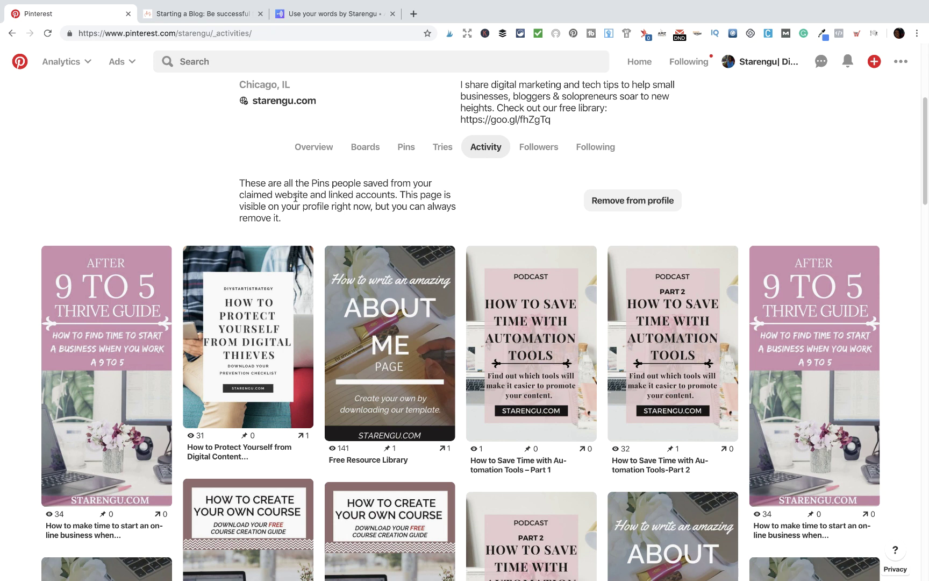
mouse_move(278, 312)
scroll(456, 181, "down", 3)
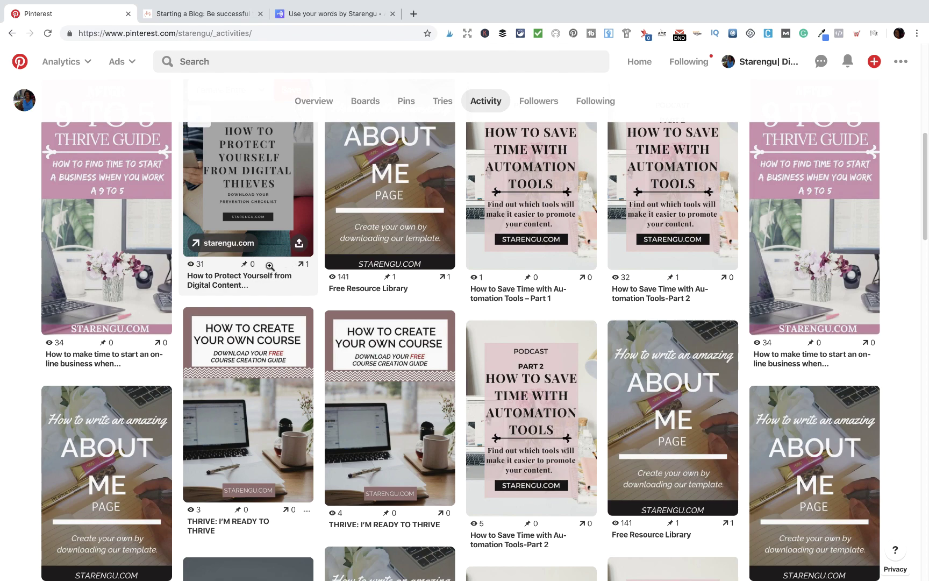
scroll(271, 267, "down", 2)
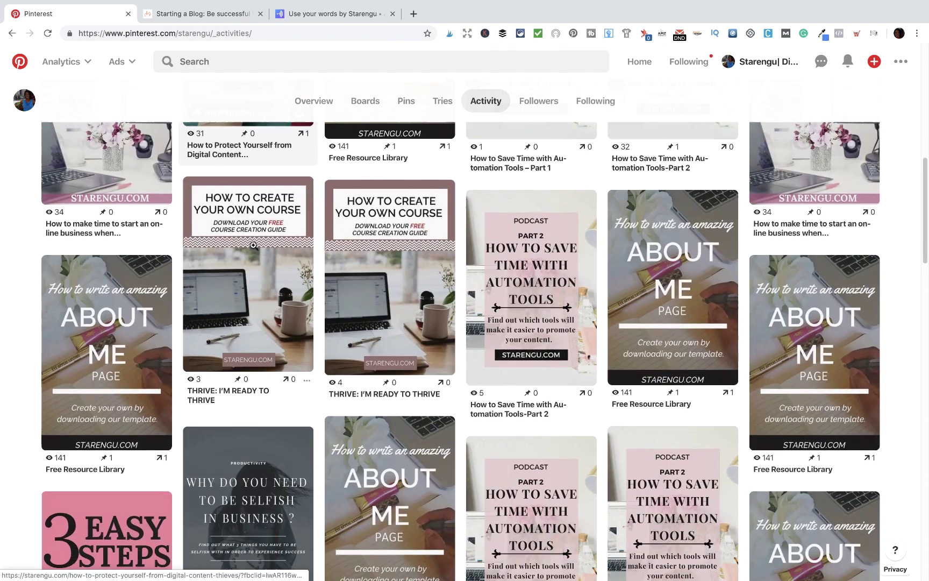
scroll(254, 246, "down", 3)
scroll(254, 245, "up", 9)
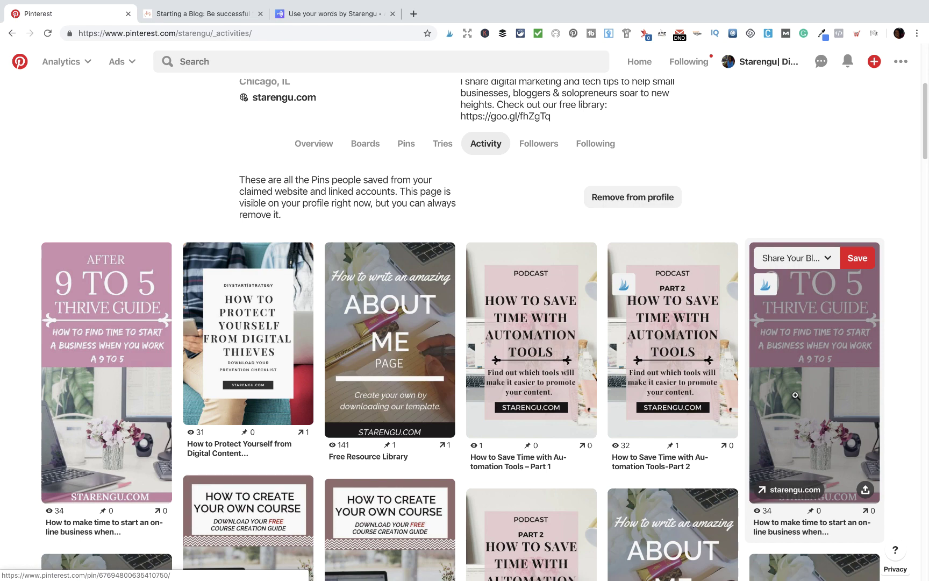
scroll(796, 395, "down", 6)
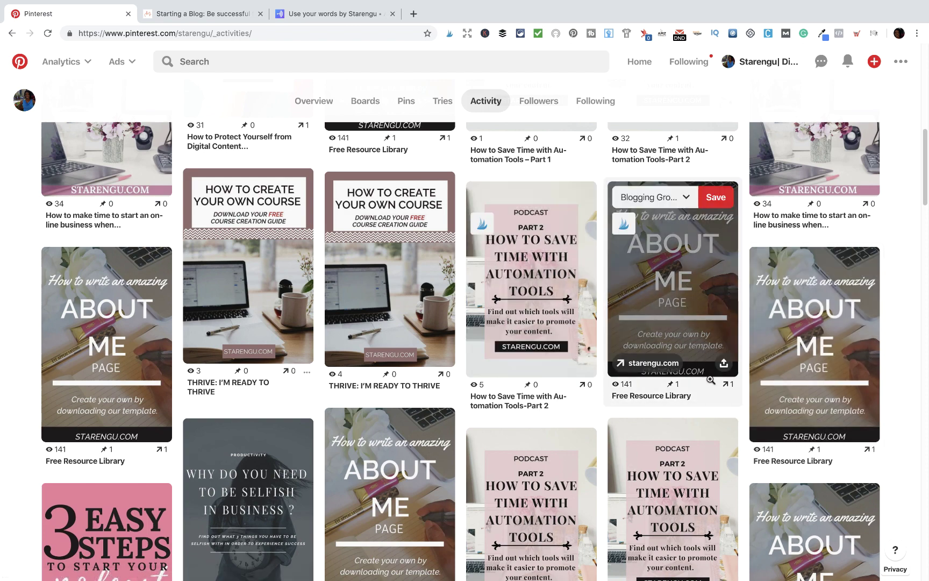
scroll(712, 380, "up", 8)
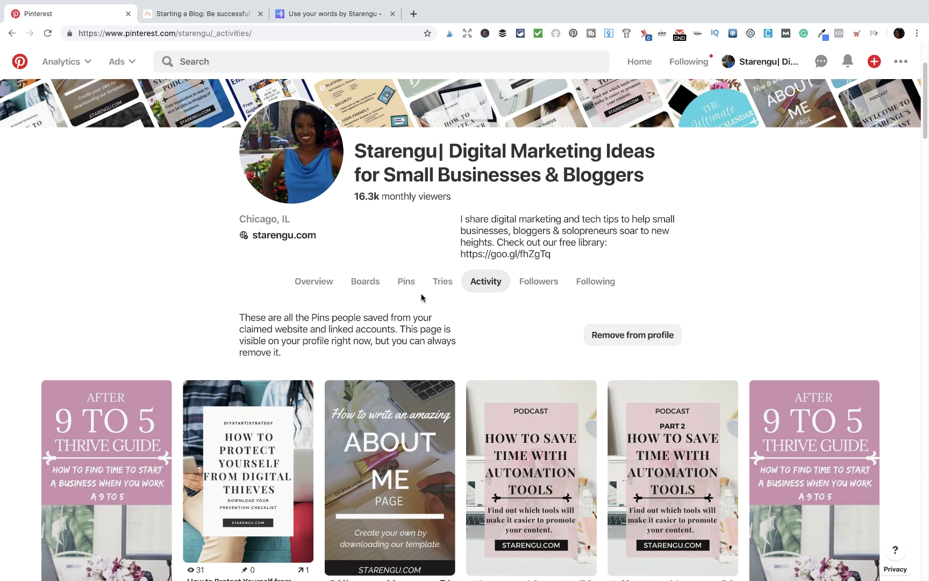
scroll(496, 306, "left", 5)
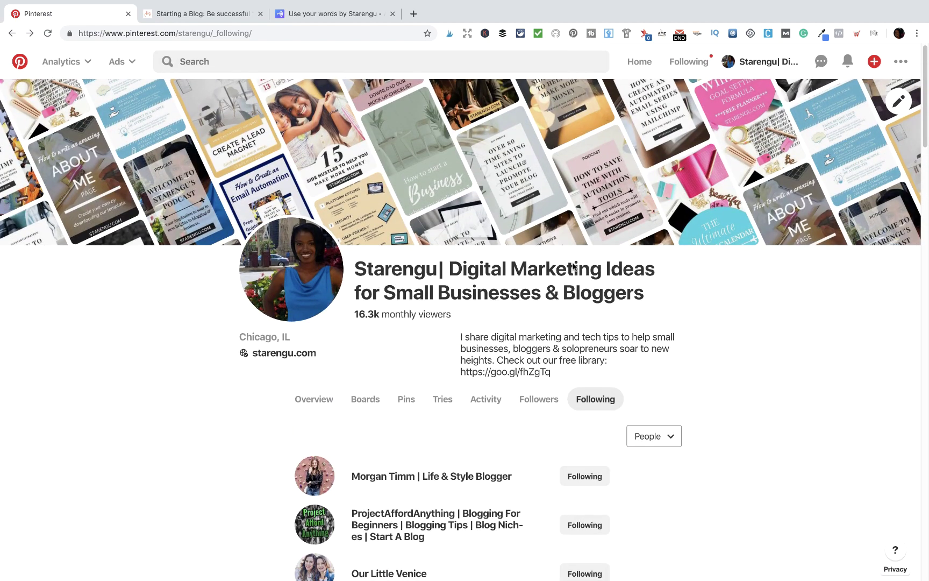
Open the settings and review the Edit profile, Account settings and Claim pages.
left_click(901, 61)
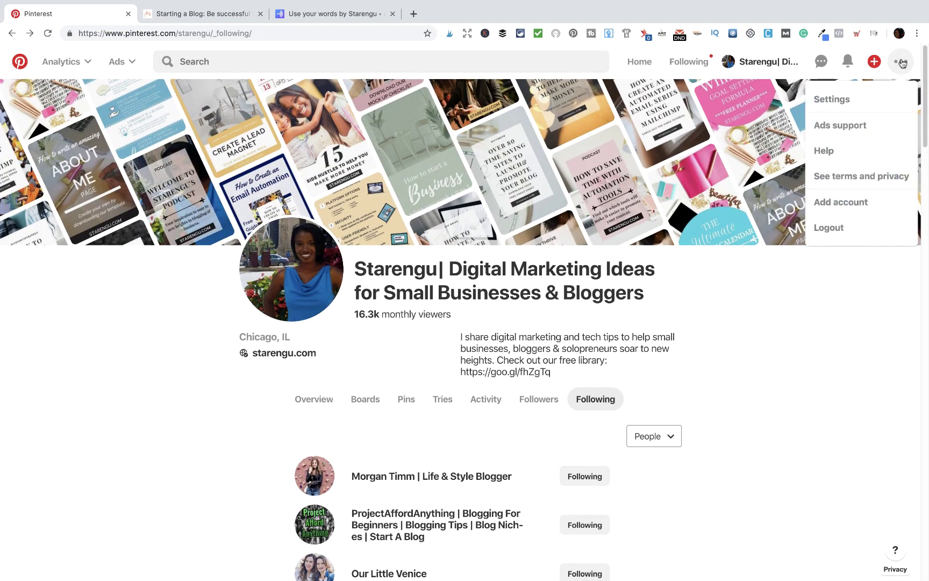
left_click(841, 101)
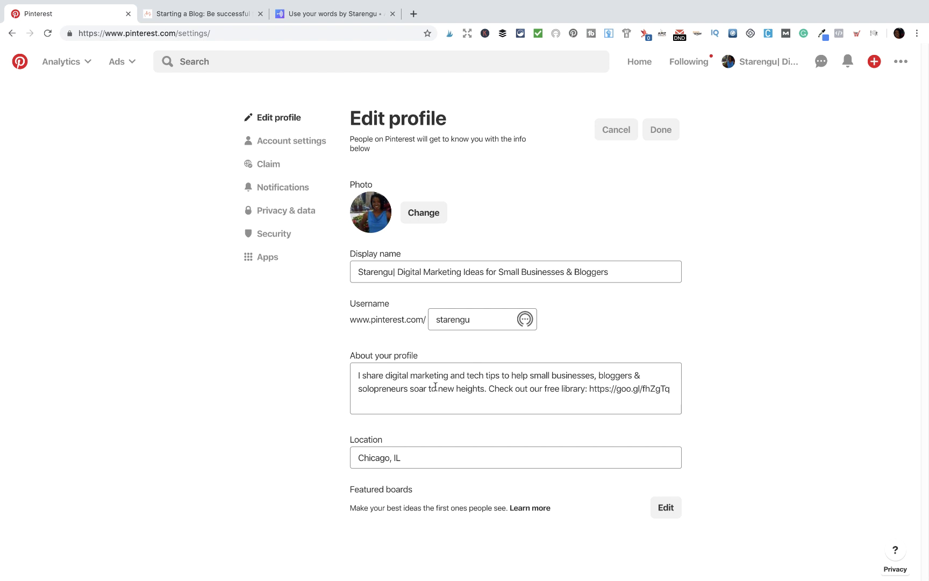
left_click(304, 145)
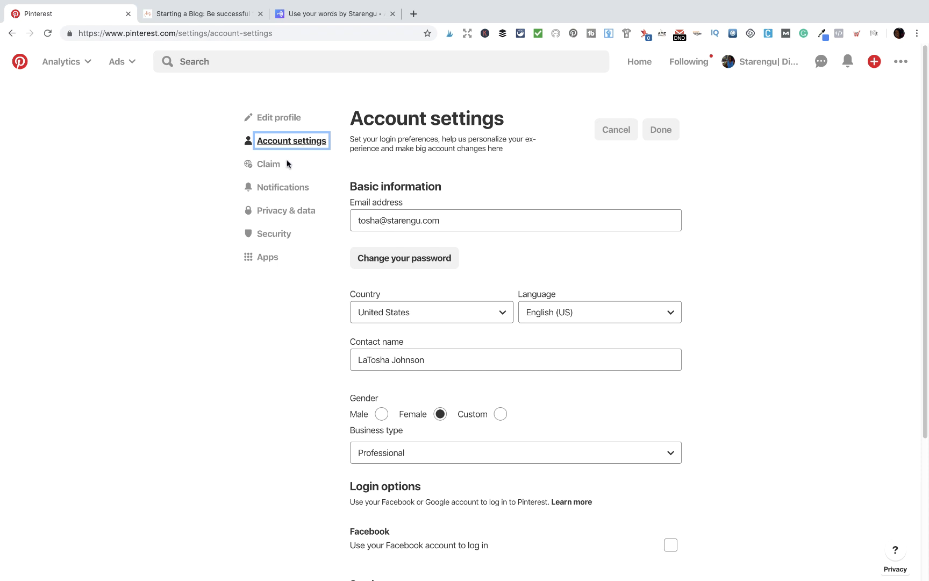
scroll(444, 323, "down", 4)
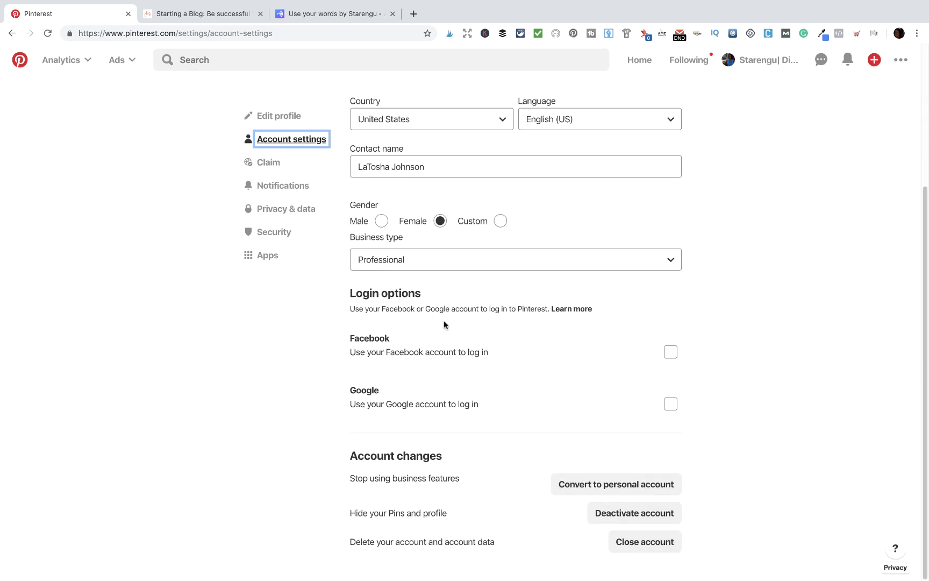
scroll(444, 326, "up", 4)
left_click(271, 168)
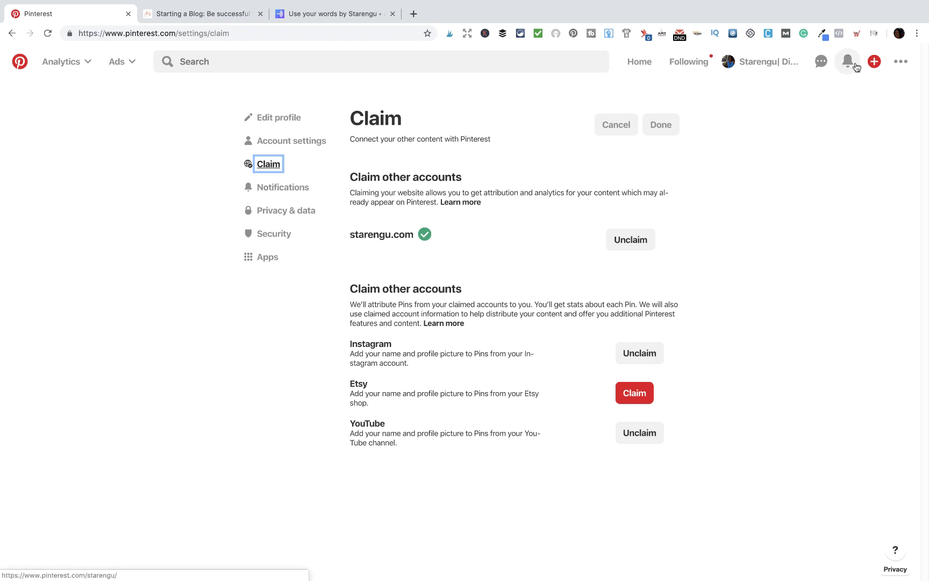
Open the messages, view the suggested recipients for a new message, and close it without sending anything.
left_click(822, 62)
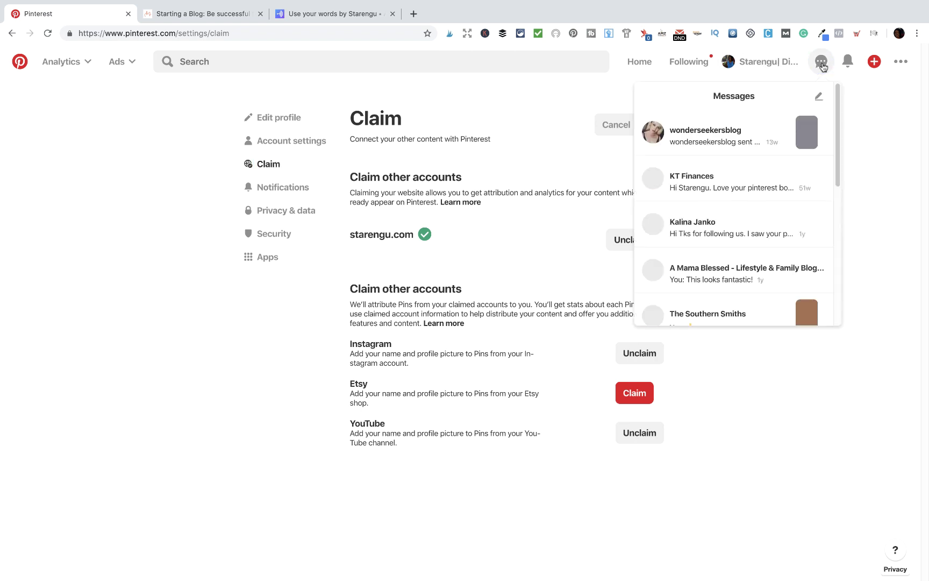
left_click(816, 99)
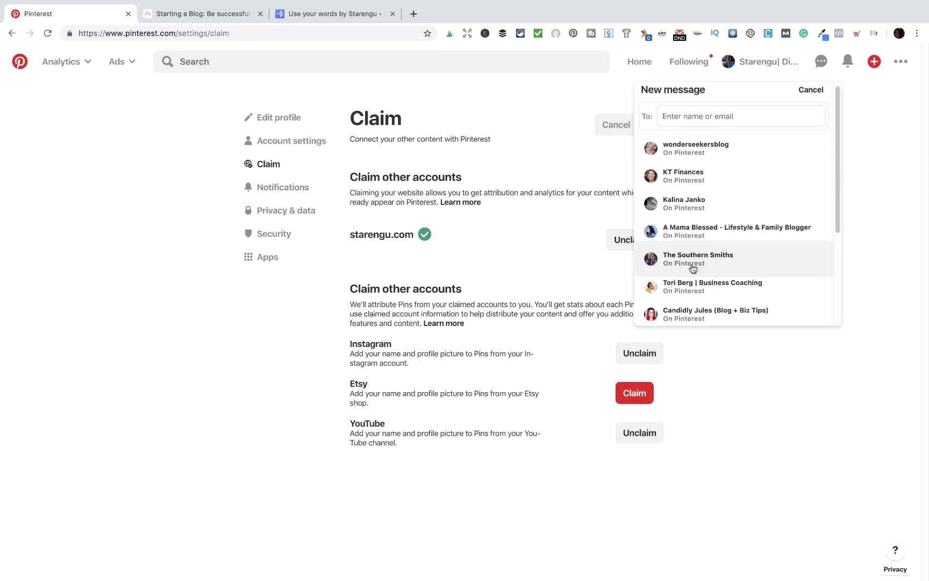
scroll(693, 269, "down", 4)
scroll(693, 269, "down", 1)
scroll(694, 269, "up", 5)
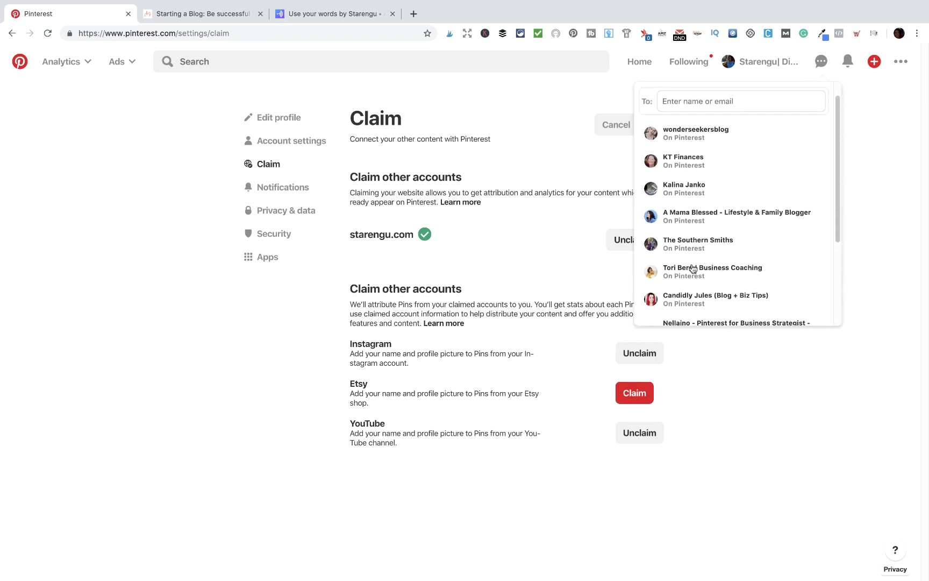
left_click(892, 96)
Open the notifications and look through the new and earlier entries about saved pins, board activity and followers.
left_click(855, 65)
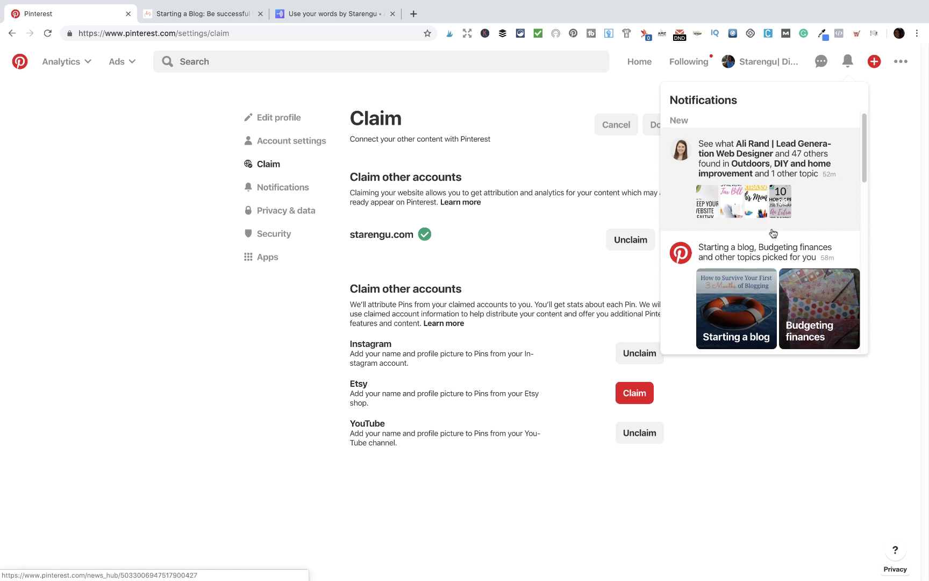
scroll(773, 233, "down", 10)
scroll(773, 233, "down", 3)
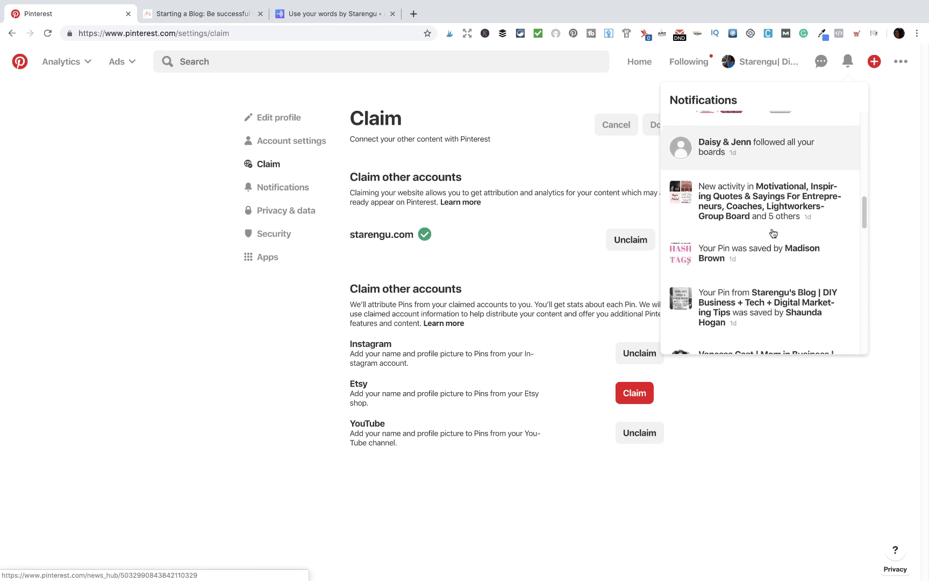
scroll(774, 233, "up", 4)
scroll(774, 233, "up", 1)
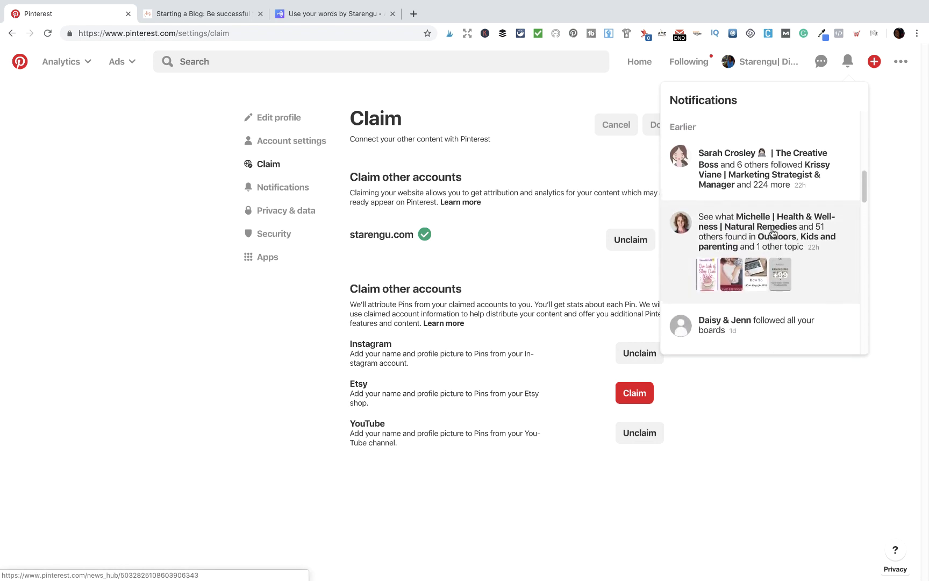
scroll(774, 233, "down", 2)
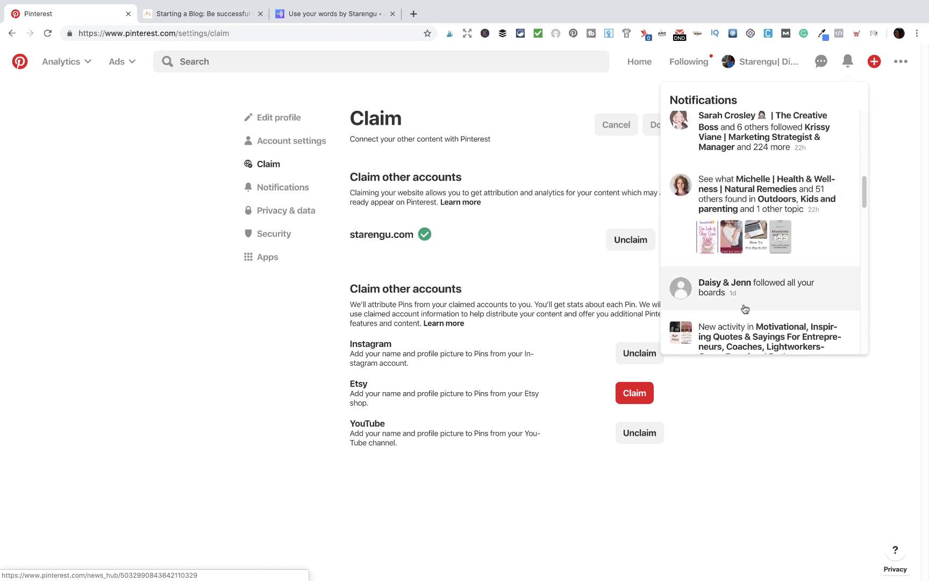
scroll(756, 289, "up", 6)
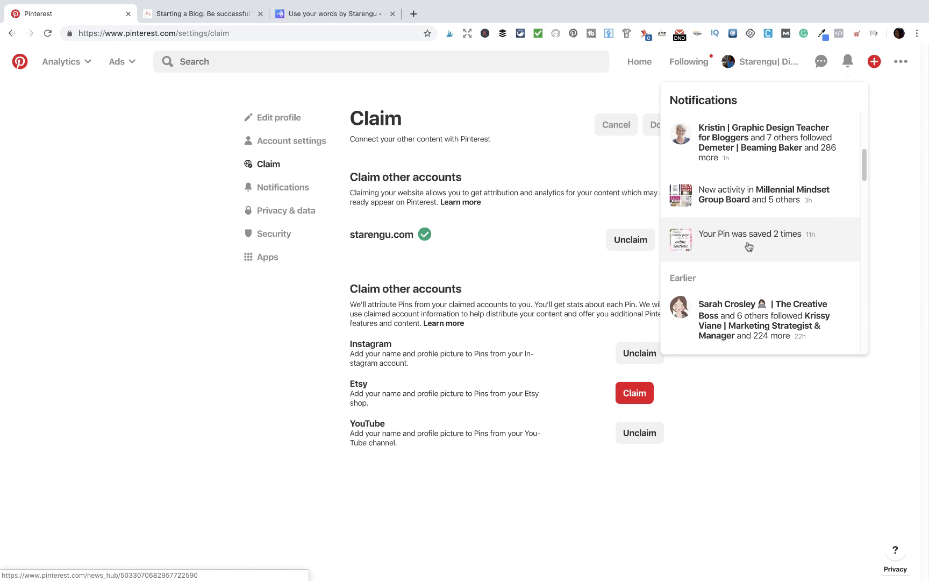
scroll(748, 247, "up", 3)
scroll(749, 246, "up", 5)
scroll(749, 246, "down", 8)
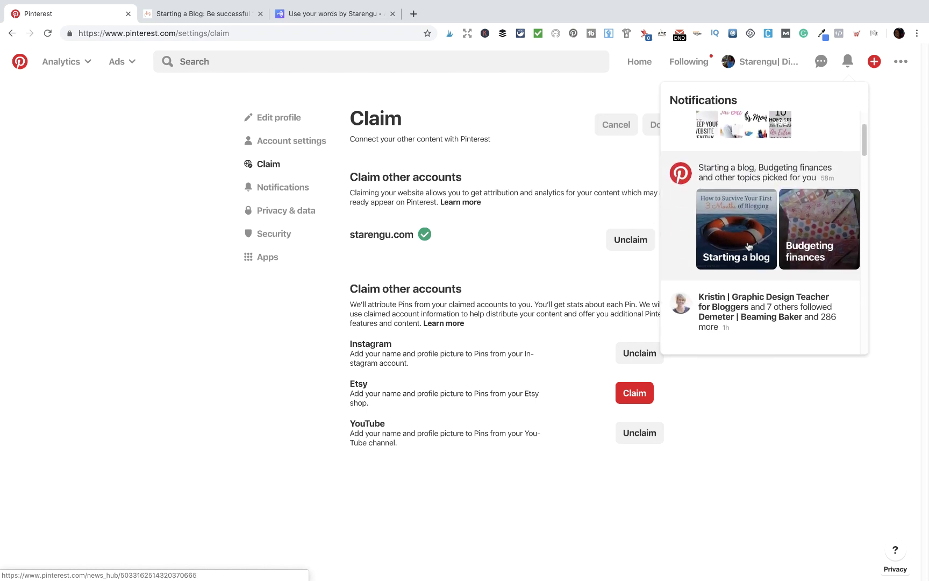
scroll(748, 246, "up", 8)
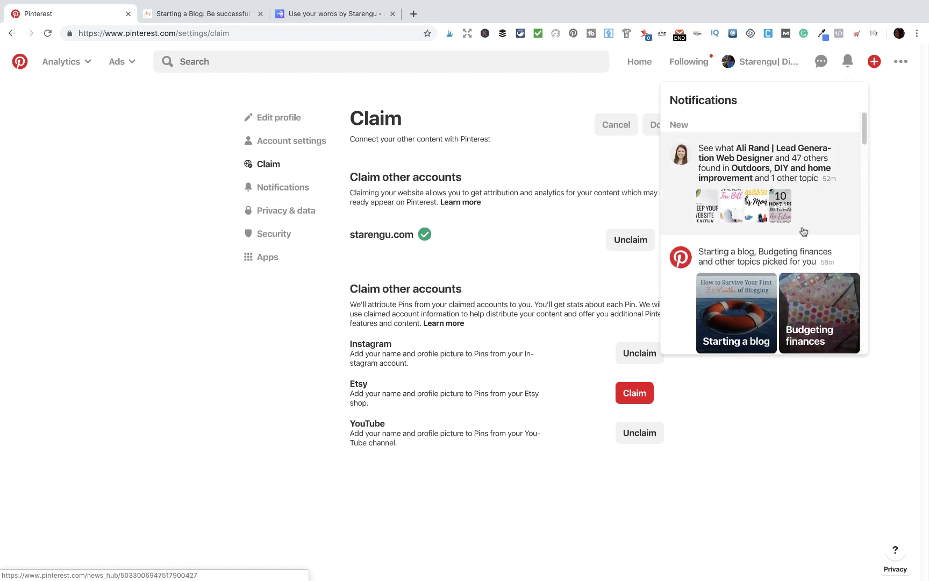
Open the home feed, refresh its pins, and show the options for creating a pin or an ad.
left_click(640, 68)
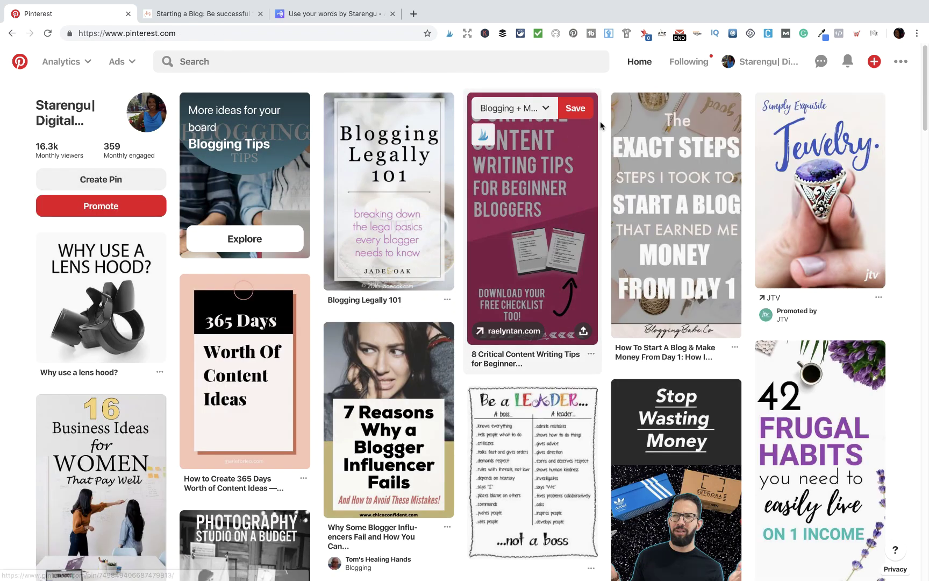
left_click(650, 69)
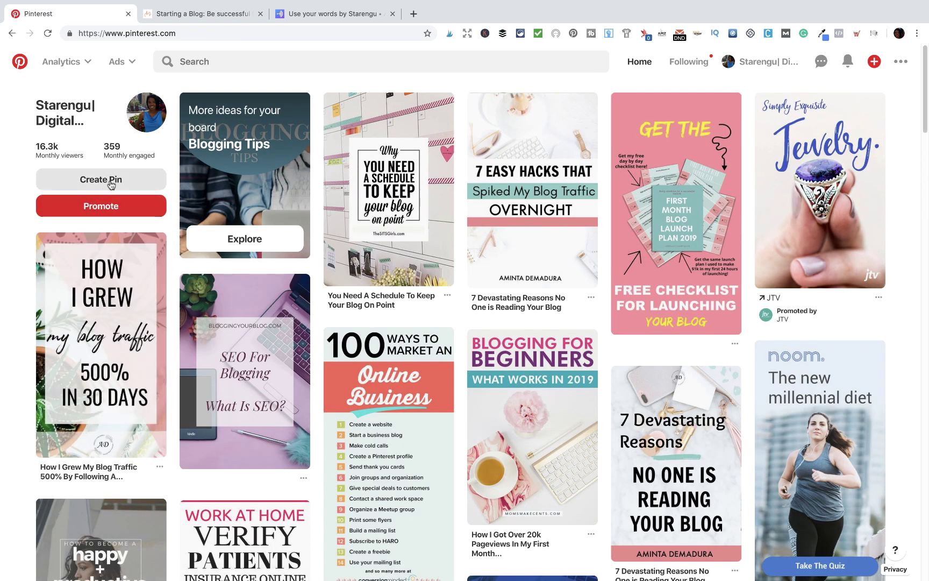
left_click(874, 62)
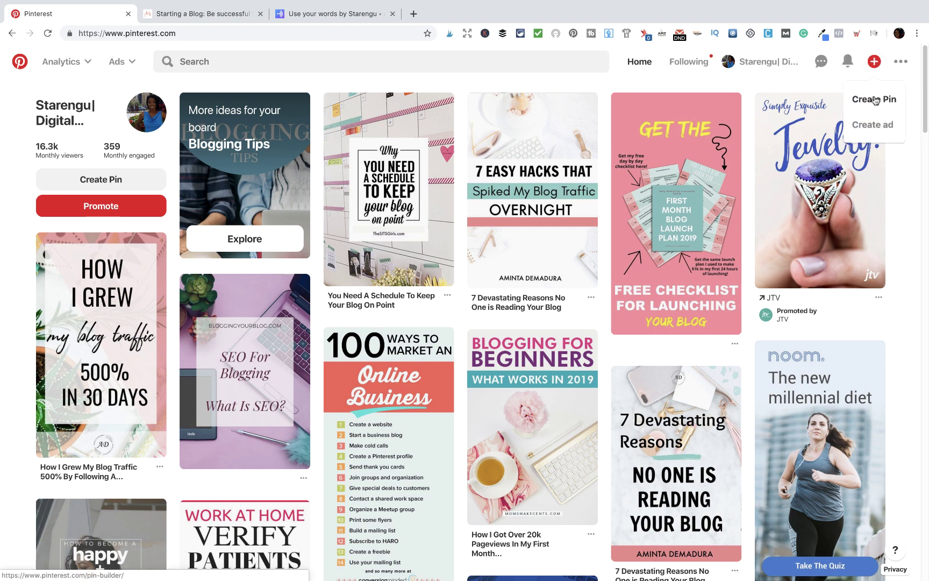
View the feed of followed creators and the business profile's own pins.
left_click(699, 66)
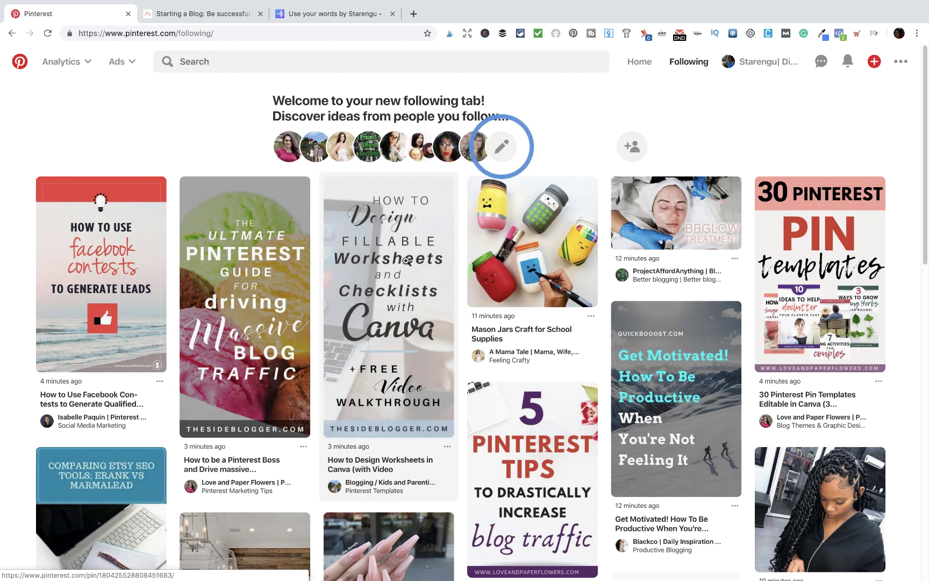
left_click(760, 61)
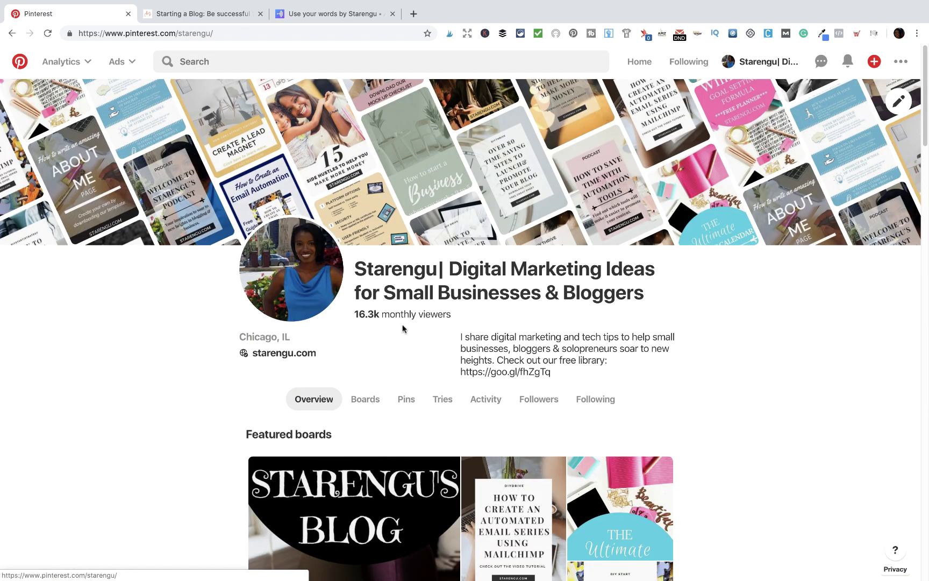
left_click(406, 401)
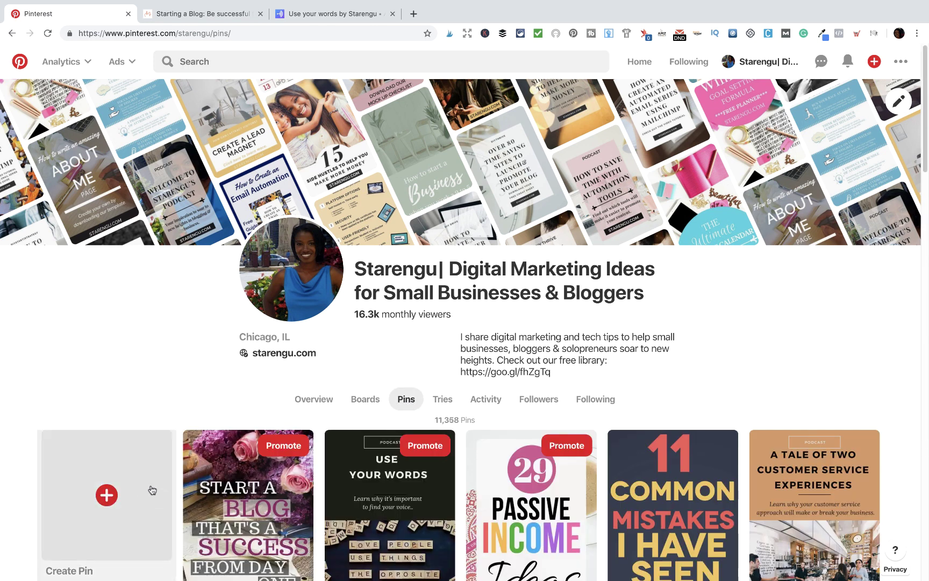
Return to the home feed and browse its suggested pins.
left_click(644, 67)
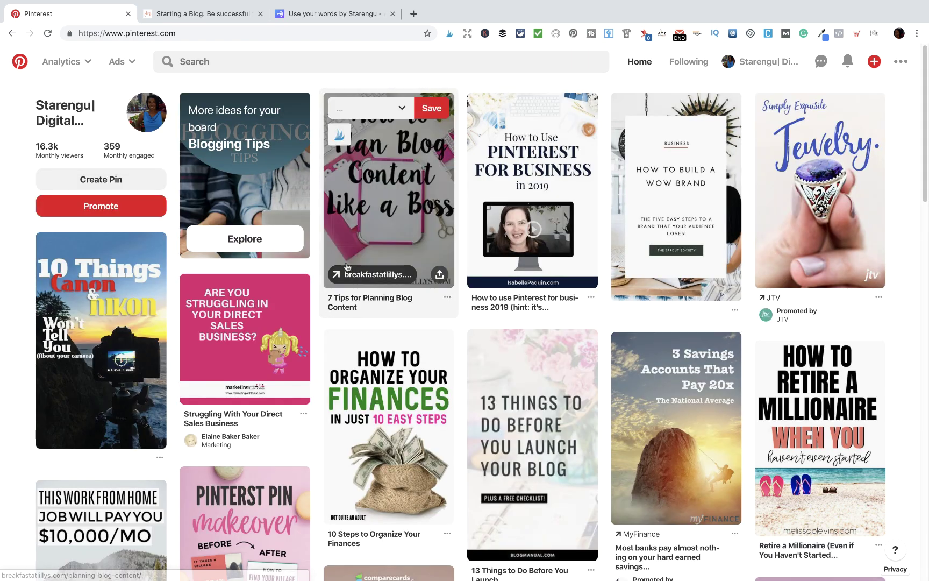
scroll(354, 329, "down", 4)
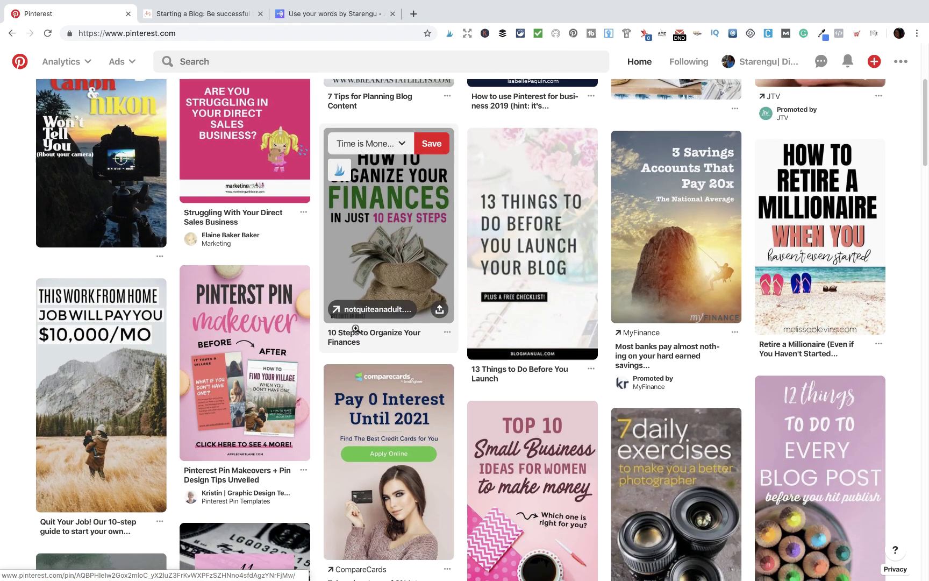
Save the promoted pin about 11 low stress side hustles from the home feed to the Make Money Online board.
scroll(355, 329, "up", 4)
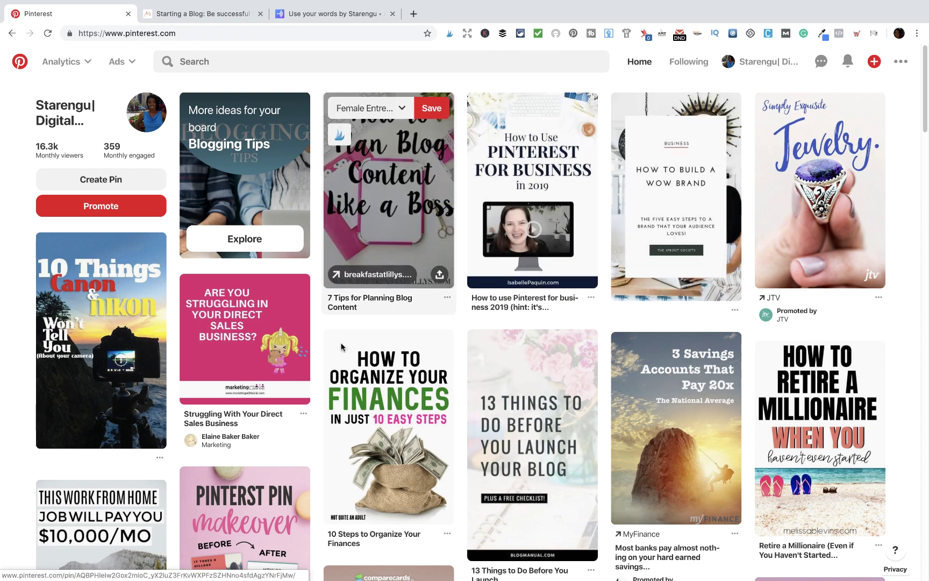
scroll(214, 441, "down", 10)
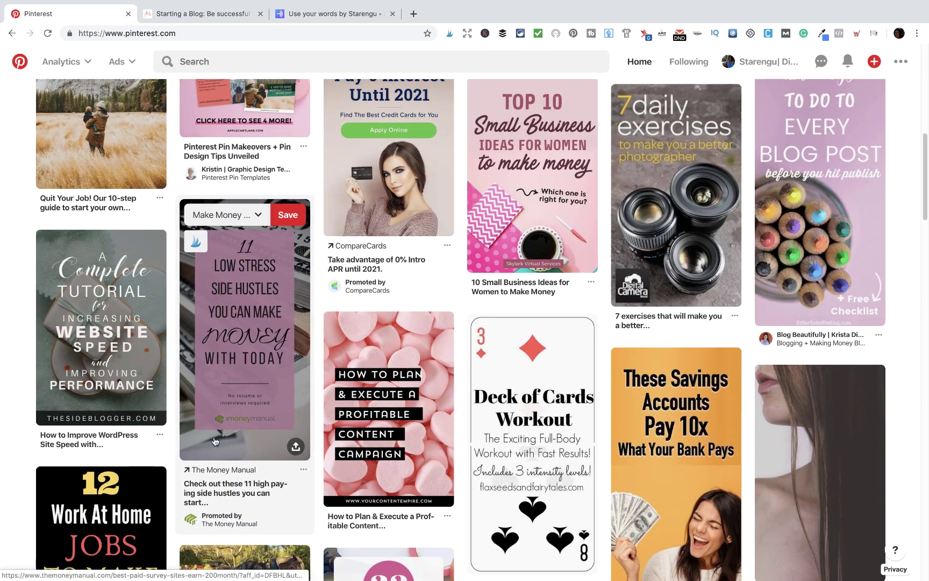
left_click(260, 215)
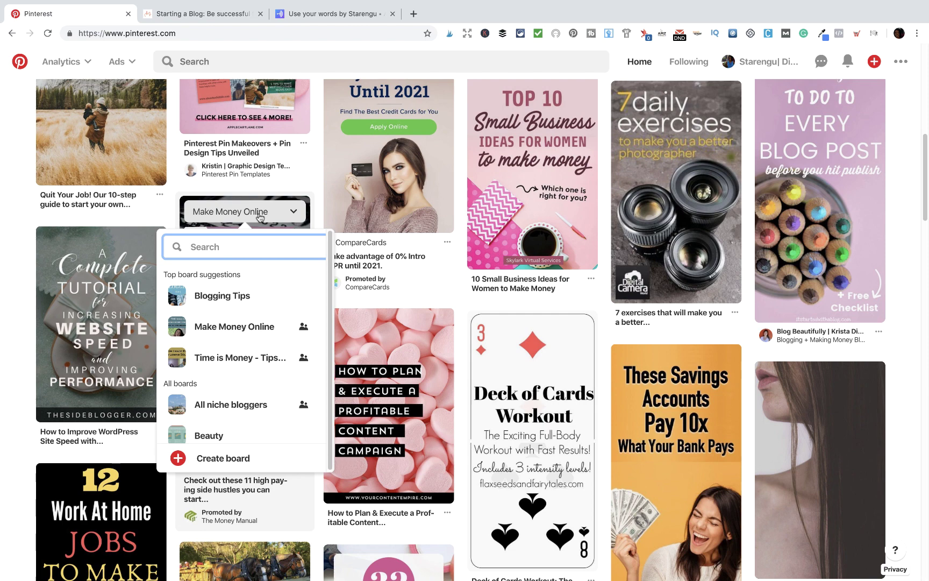
left_click(260, 217)
left_click(259, 220)
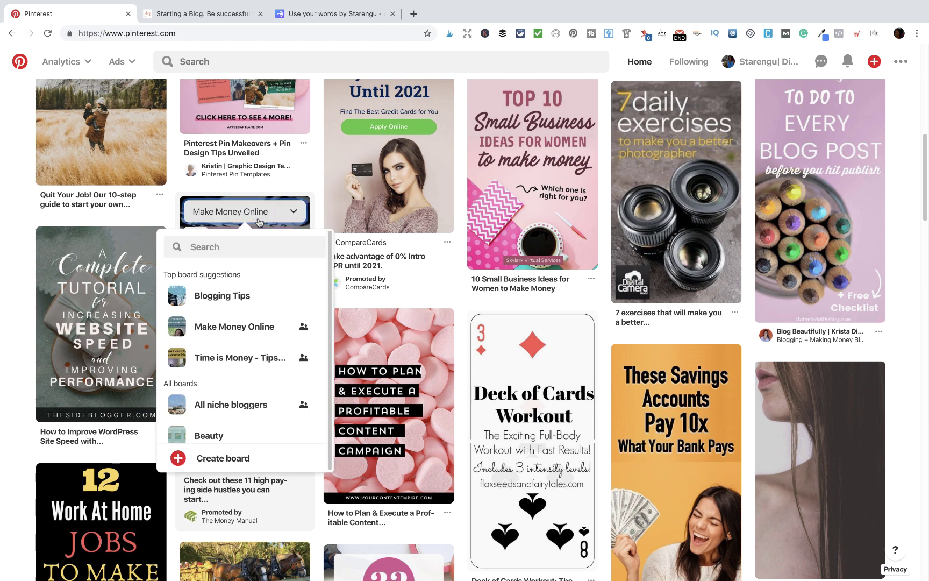
left_click(260, 221)
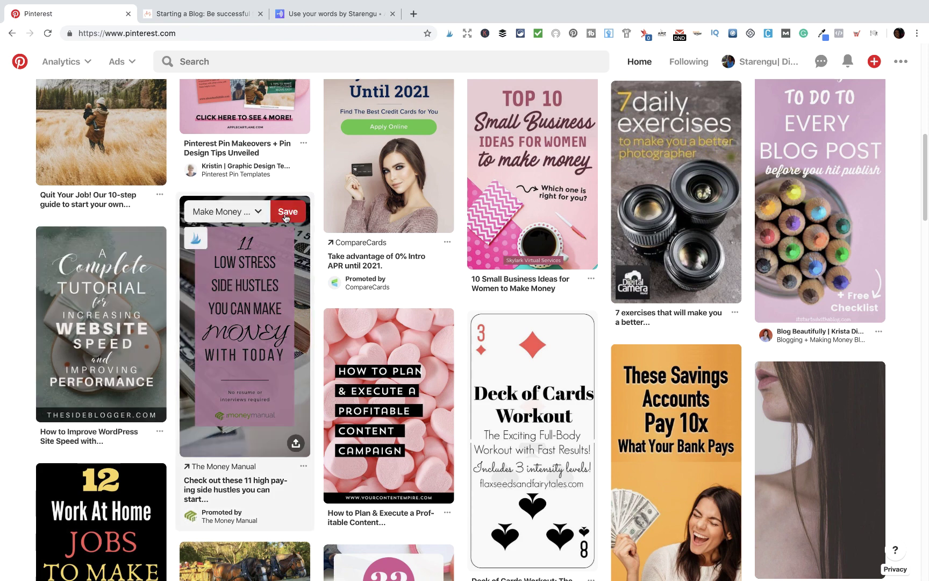
left_click(287, 213)
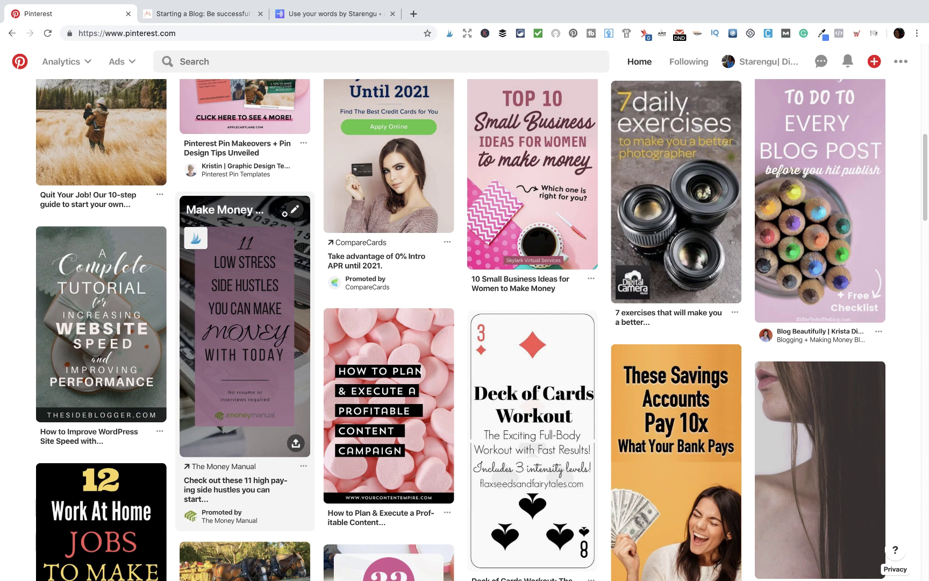
View the feed of followed creators, and open the analytics overview to look over its impressions chart and top pins.
scroll(285, 218, "up", 10)
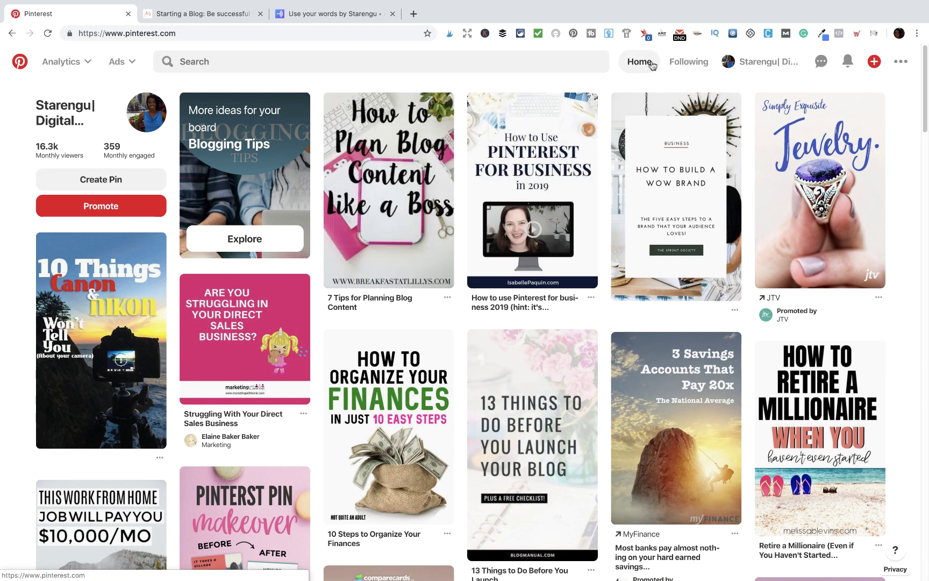
left_click(683, 66)
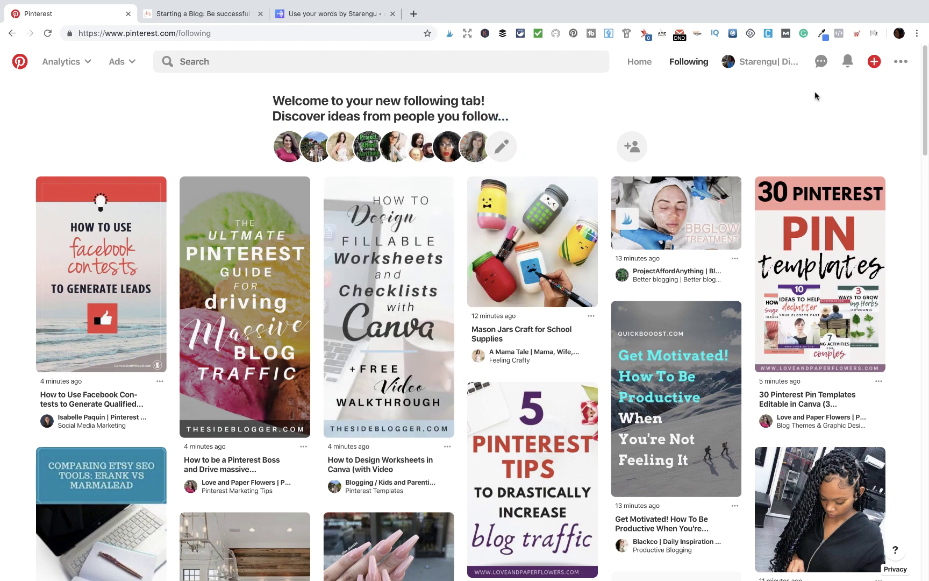
left_click(73, 68)
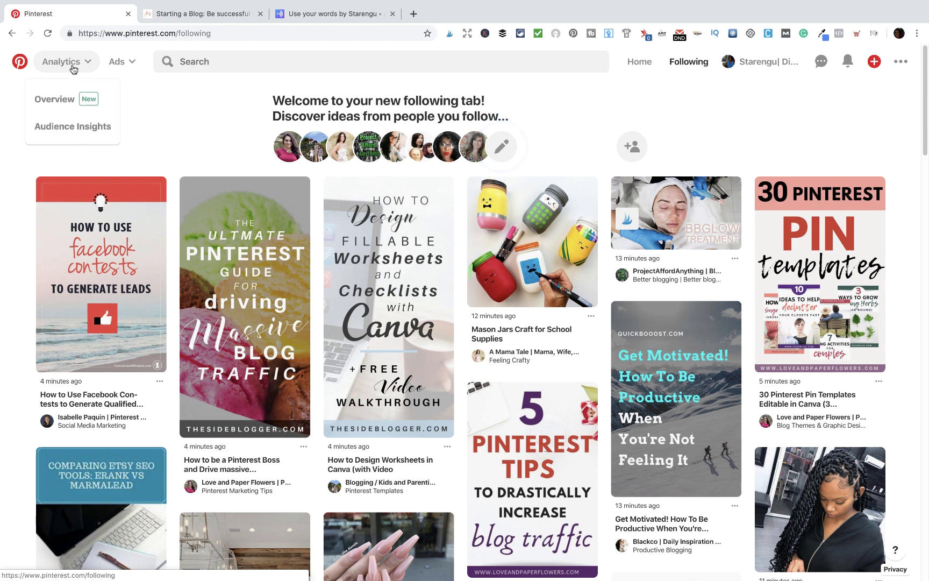
left_click(61, 100)
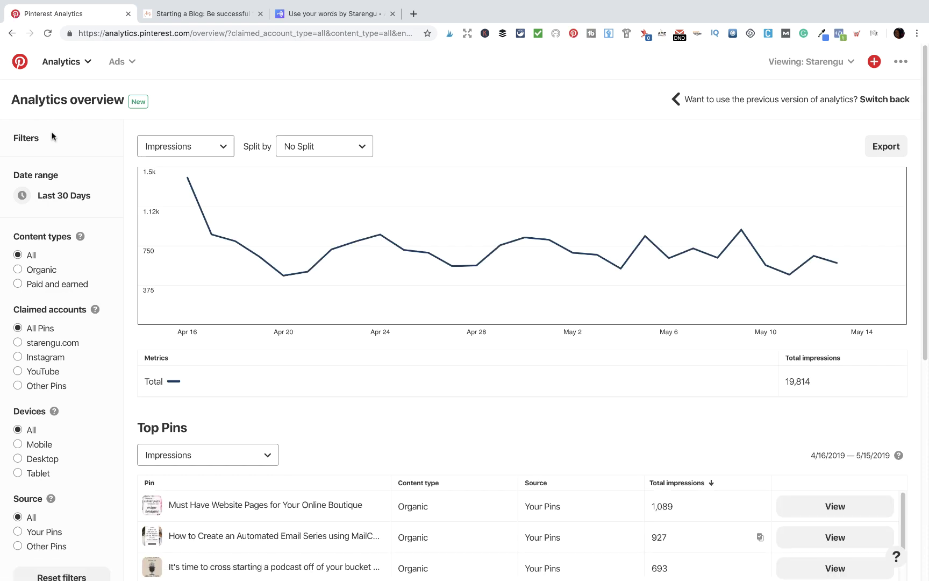
scroll(52, 136, "down", 2)
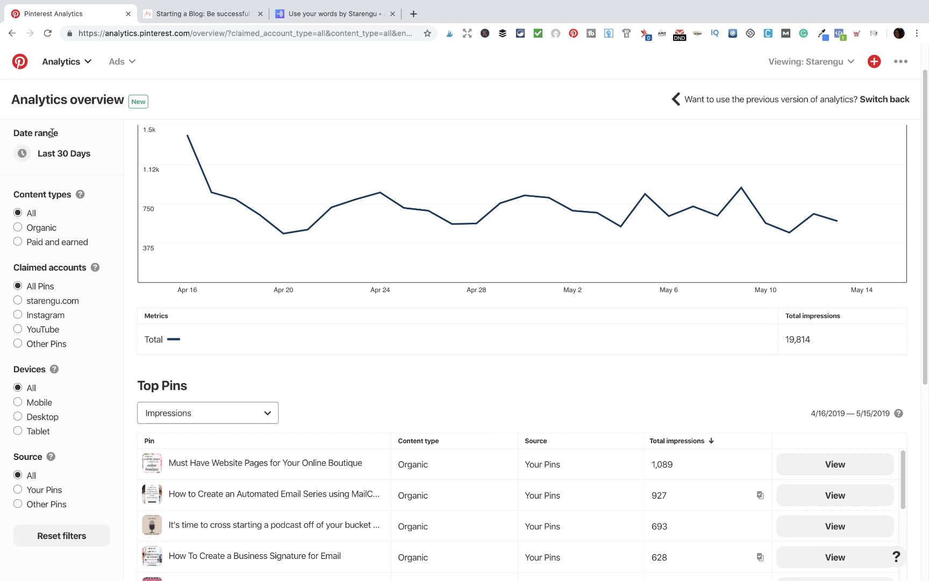
scroll(53, 135, "up", 2)
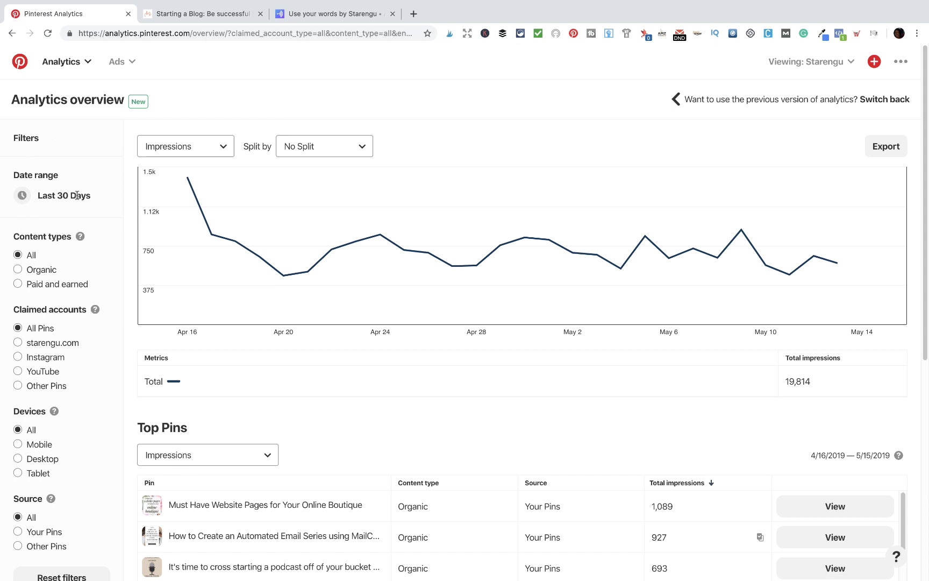
Filter the analytics to organic content from the claimed account starengu.com, with Your Pins as the source.
scroll(71, 188, "down", 2)
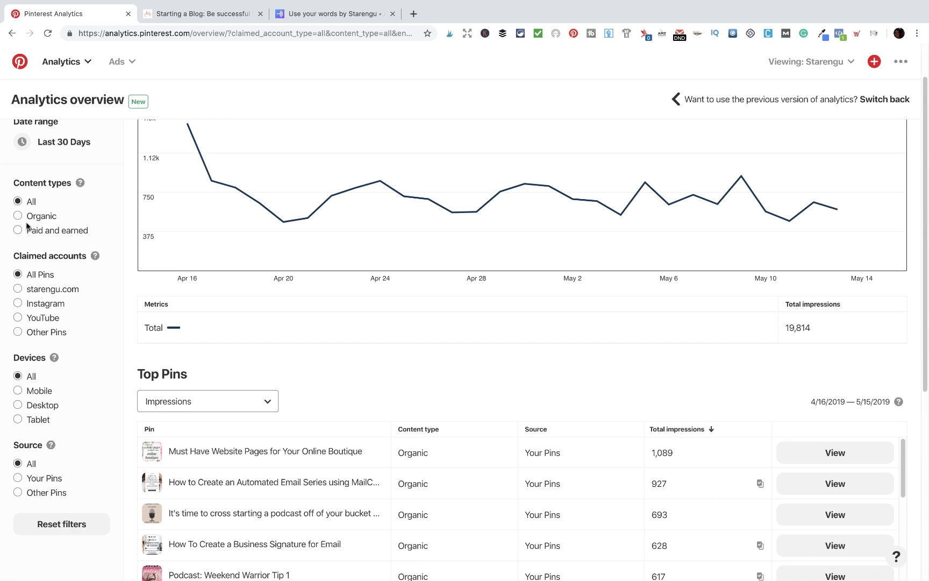
left_click(19, 216)
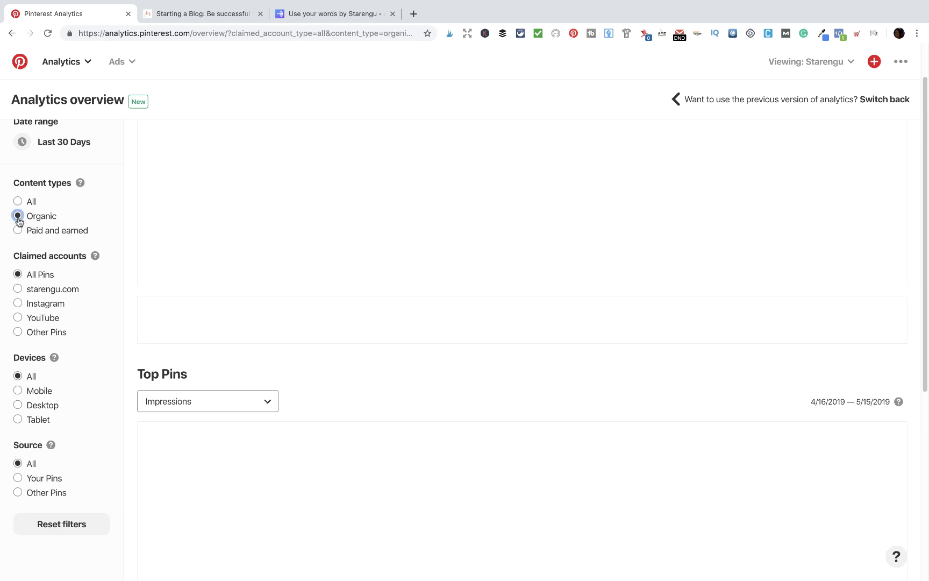
left_click(34, 293)
scroll(35, 295, "down", 3)
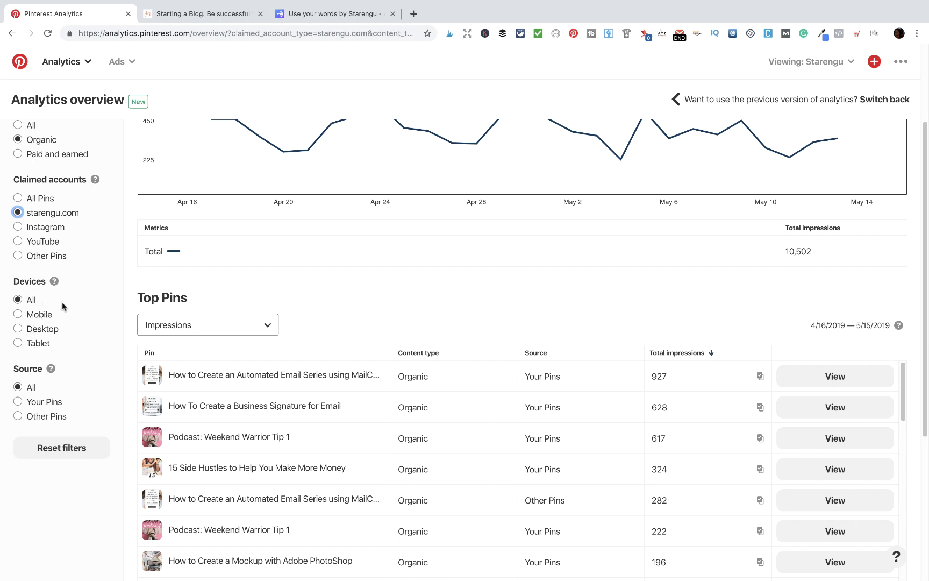
left_click(18, 403)
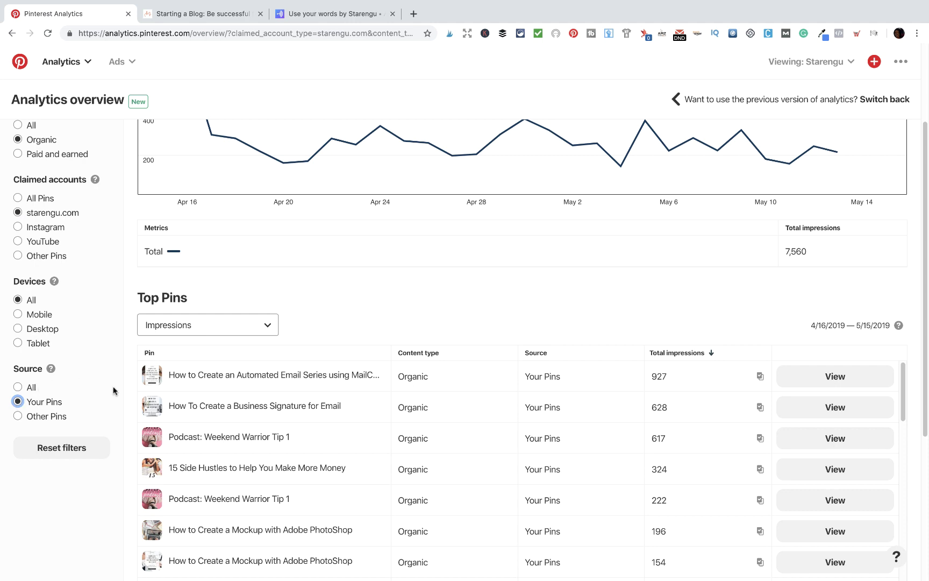
Look through the top pins, open the pin How to Create an Automated Email Series using MailChimp, and show its comments.
mouse_move(338, 372)
scroll(339, 372, "down", 3)
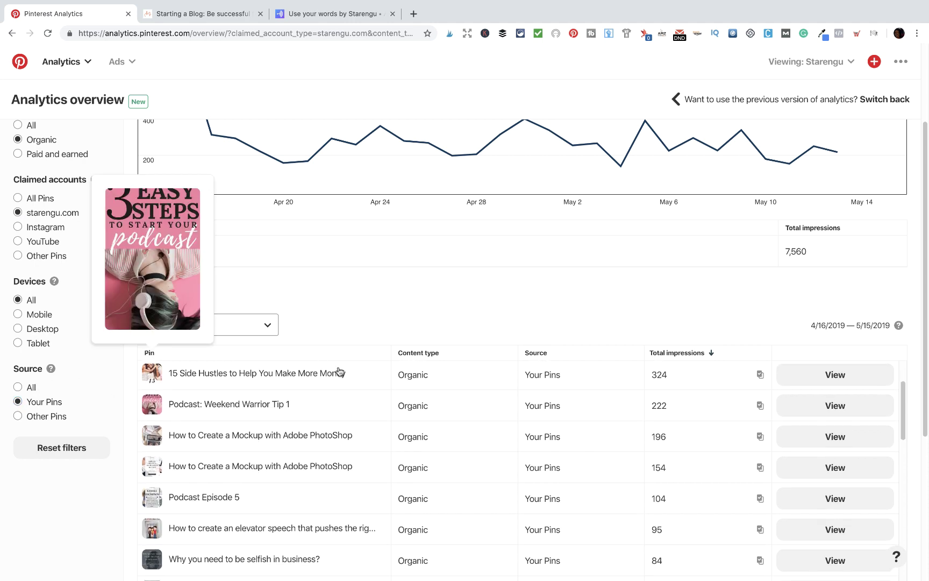
scroll(339, 372, "up", 3)
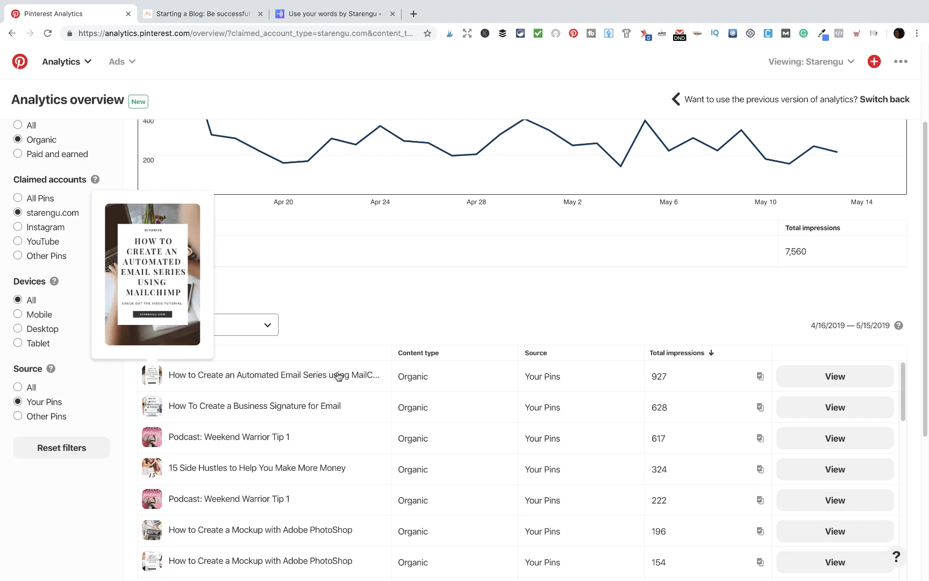
left_click(338, 375)
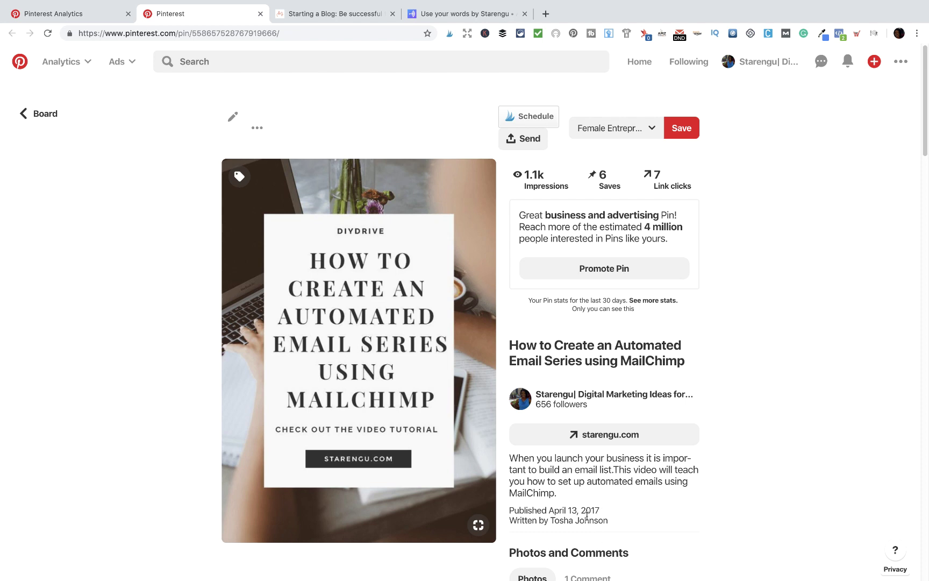
scroll(572, 521, "down", 5)
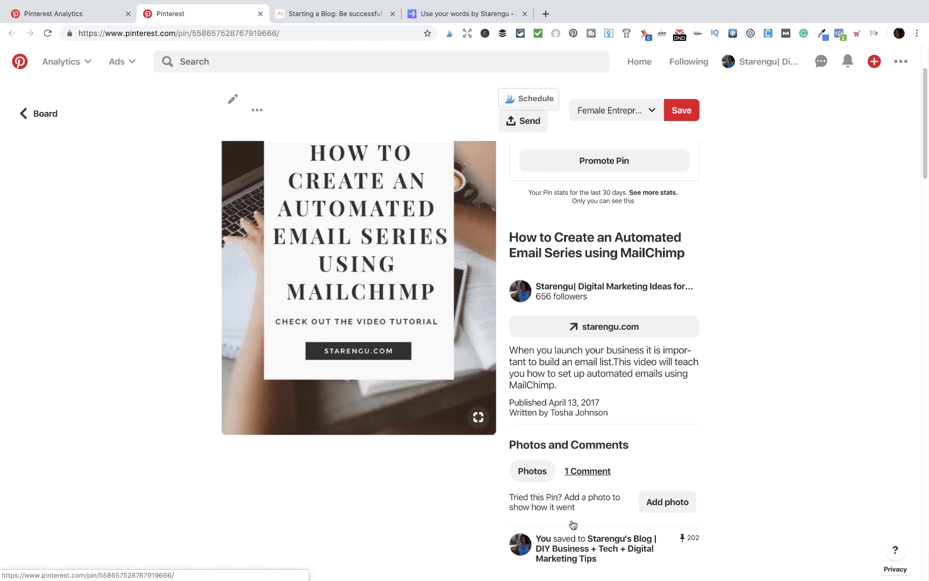
left_click(589, 327)
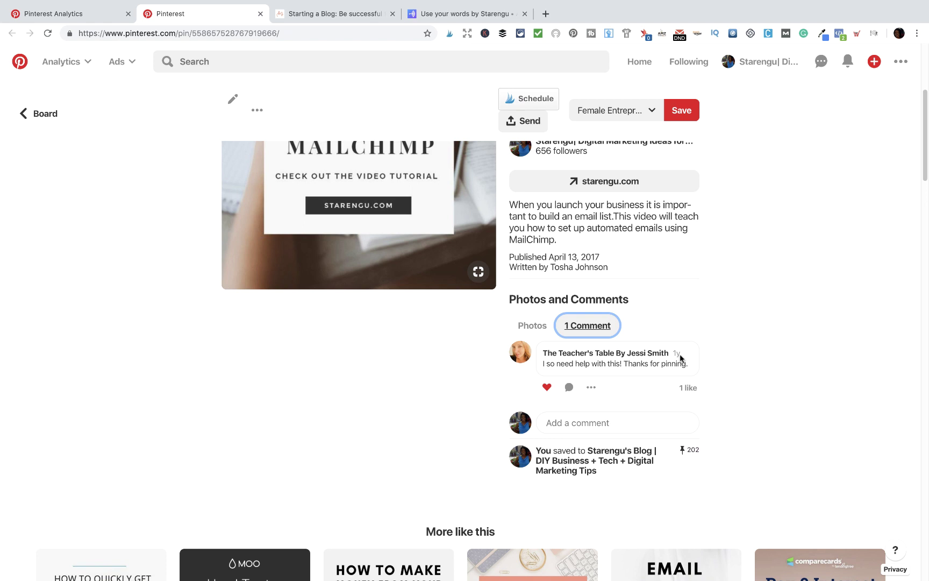
Return to the analytics overview, show the metrics available for the chart, and review the filtered chart and top pins.
left_click(75, 20)
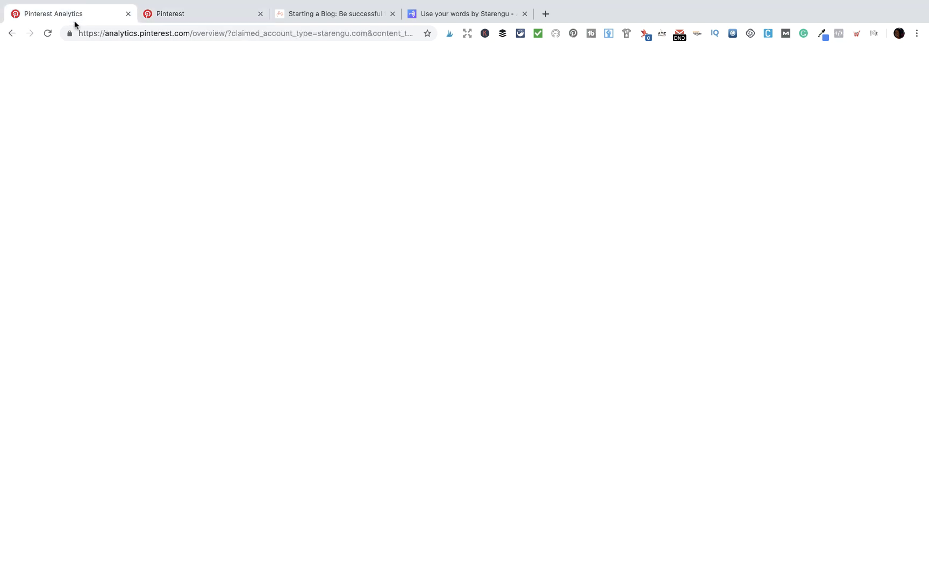
scroll(280, 193, "up", 3)
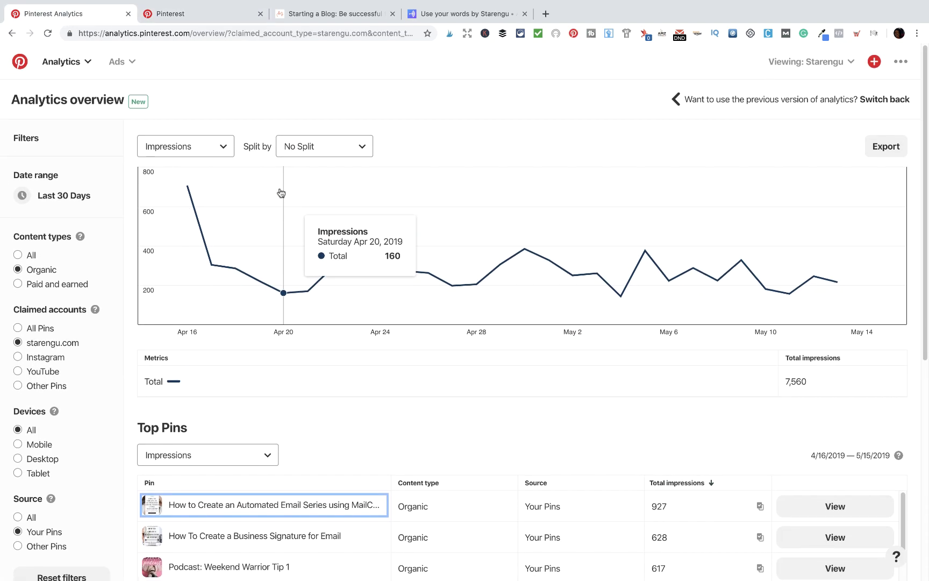
left_click(213, 152)
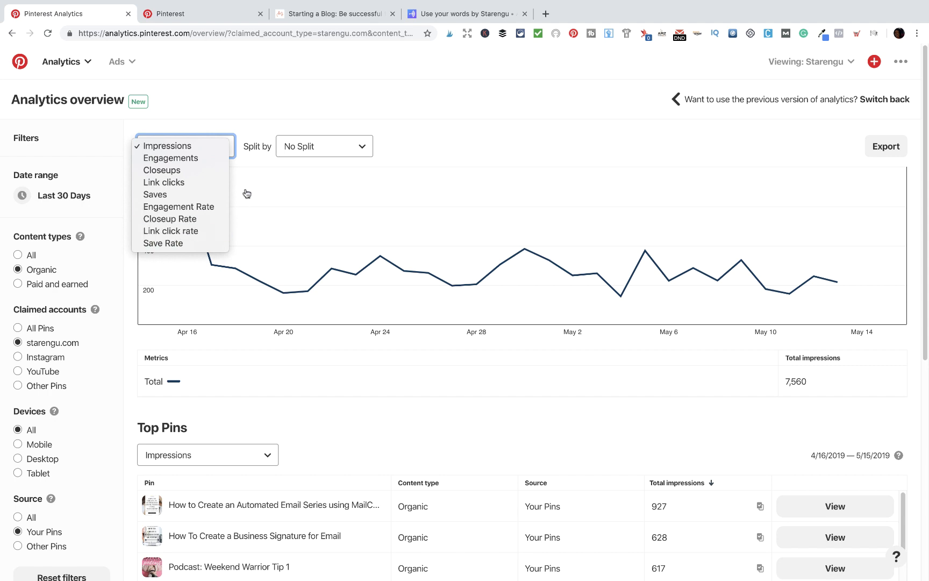
left_click(638, 197)
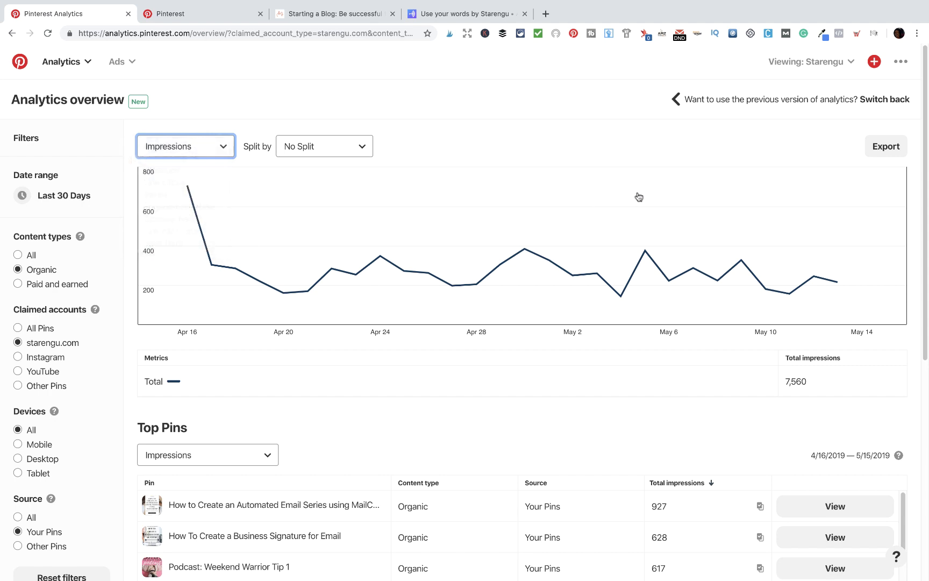
scroll(617, 303, "down", 4)
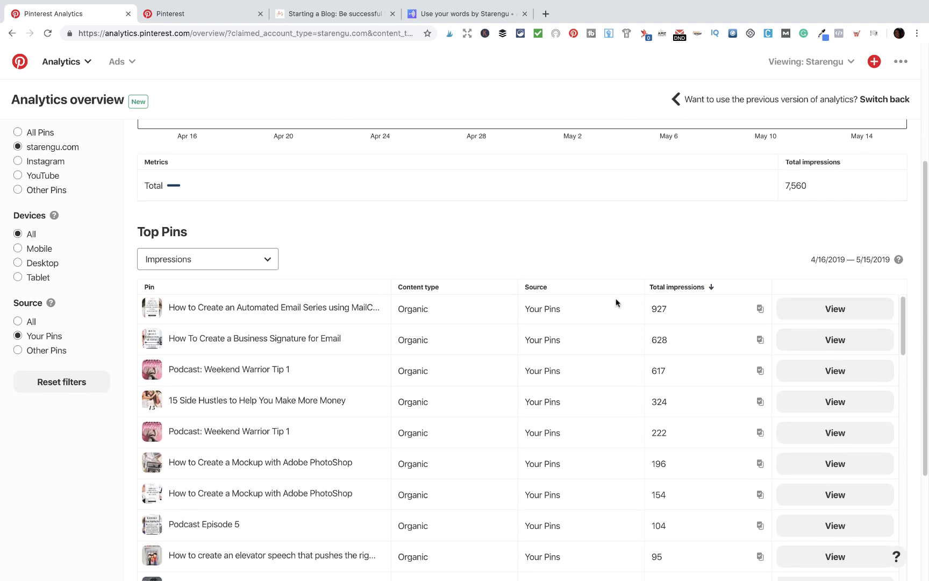
scroll(601, 350, "up", 3)
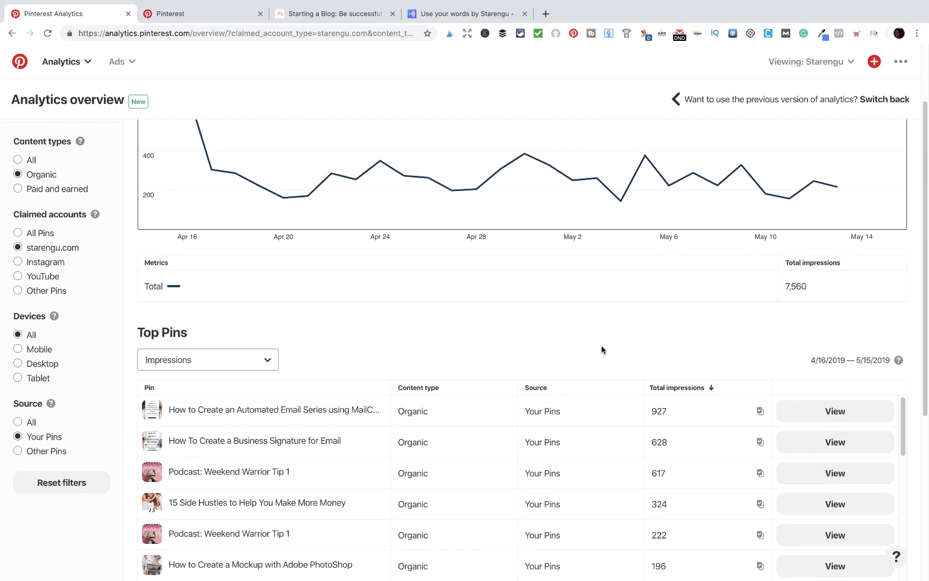
scroll(601, 348, "up", 3)
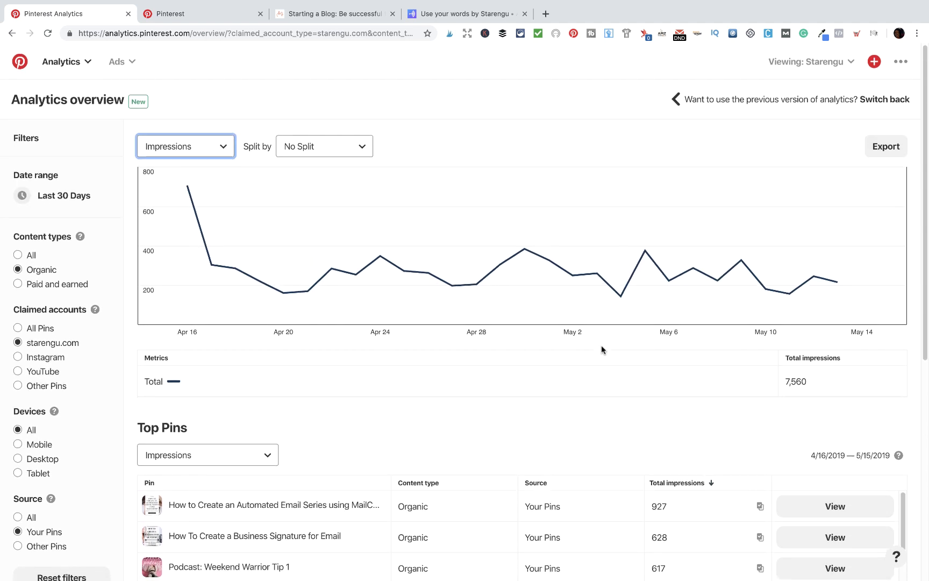
Leave the analytics for the home feed and open the business profile's overview.
left_click(22, 63)
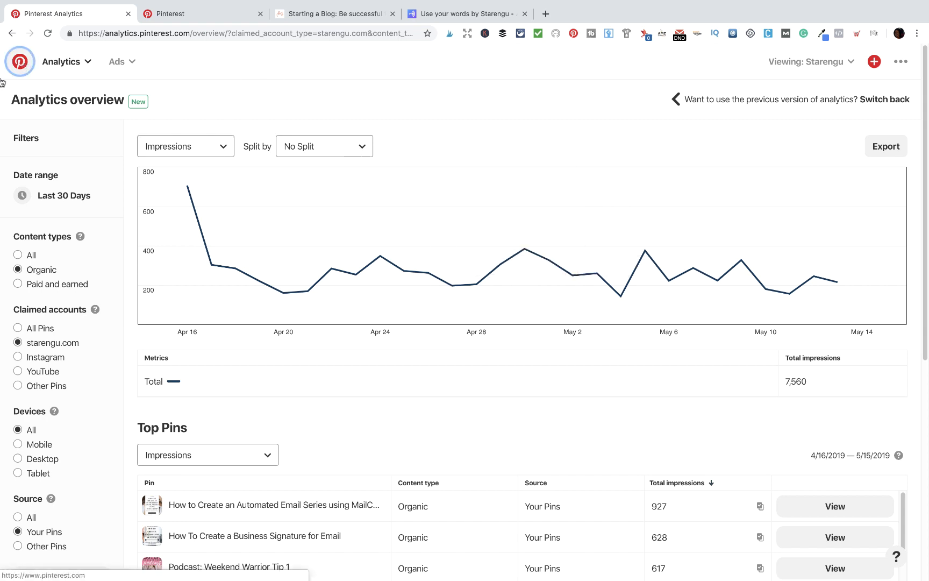
left_click(22, 65)
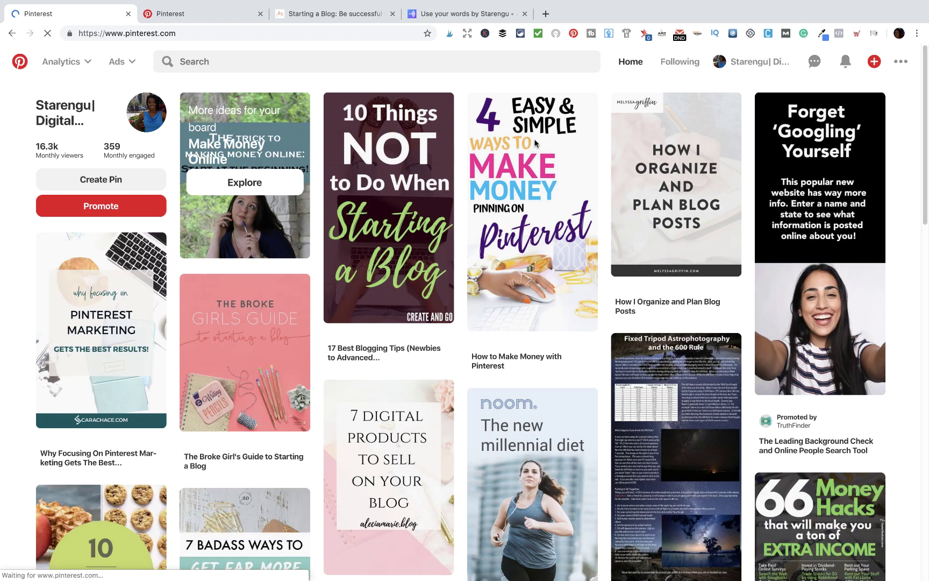
left_click(744, 64)
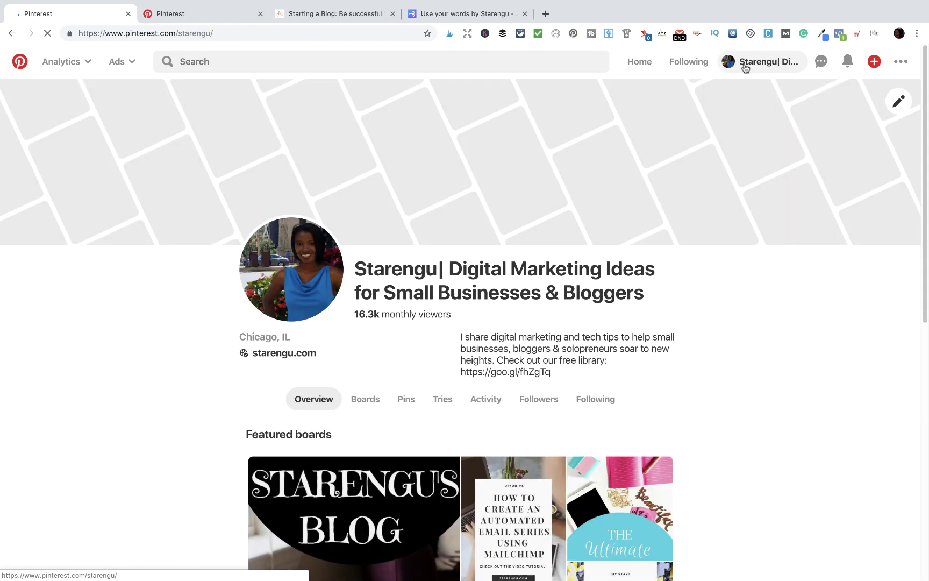